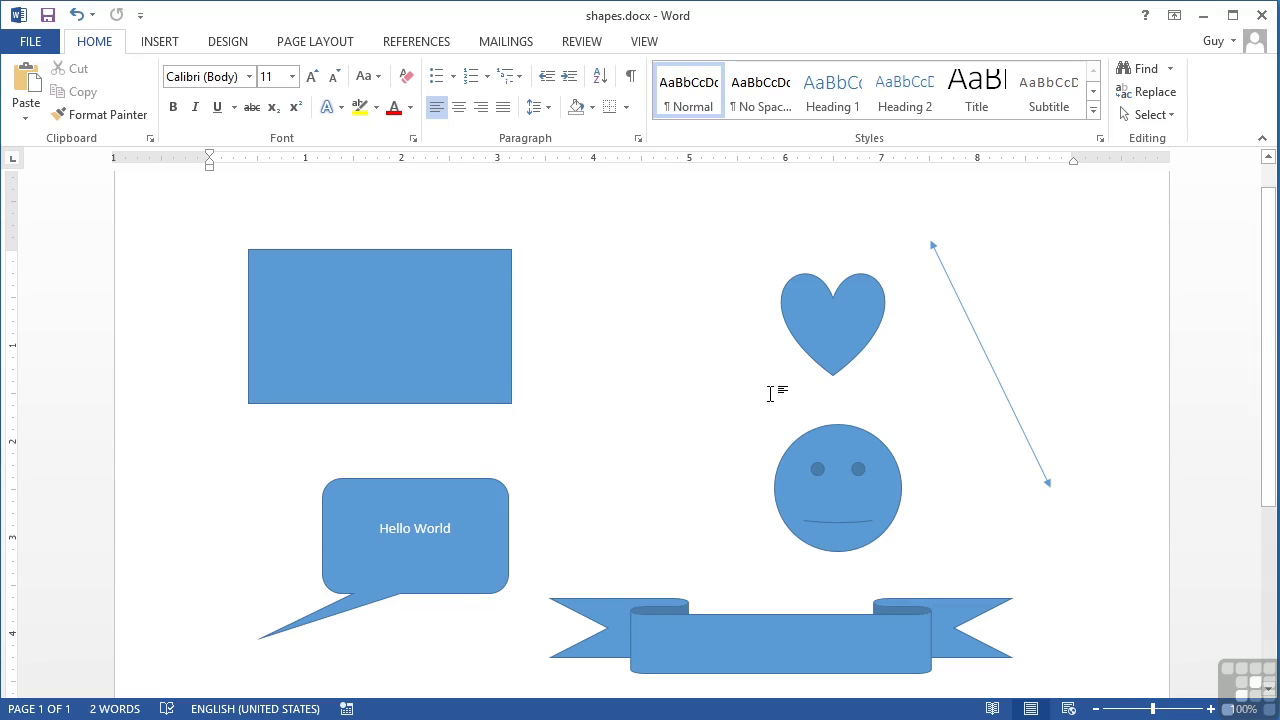
Delete the double-headed arrow and undo the deletion.
{"action": "left_click", "coordinate": [975, 341]}
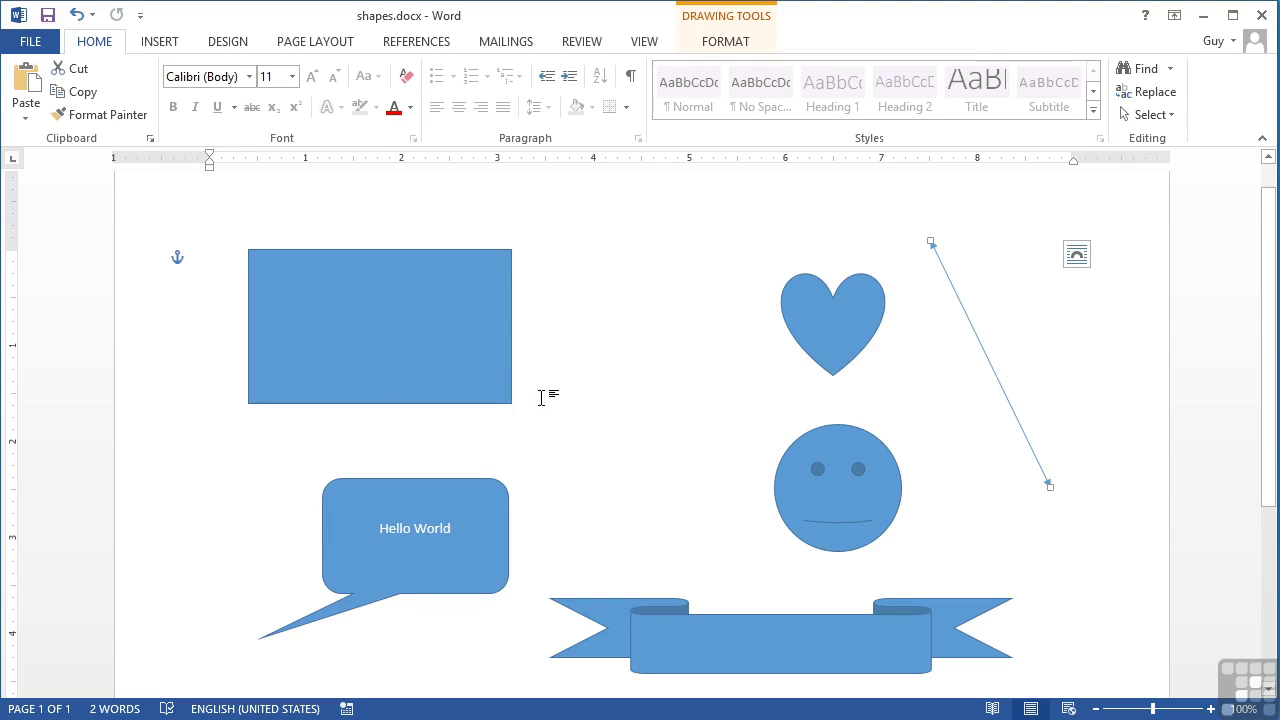
{"action": "left_click", "coordinate": [500, 360]}
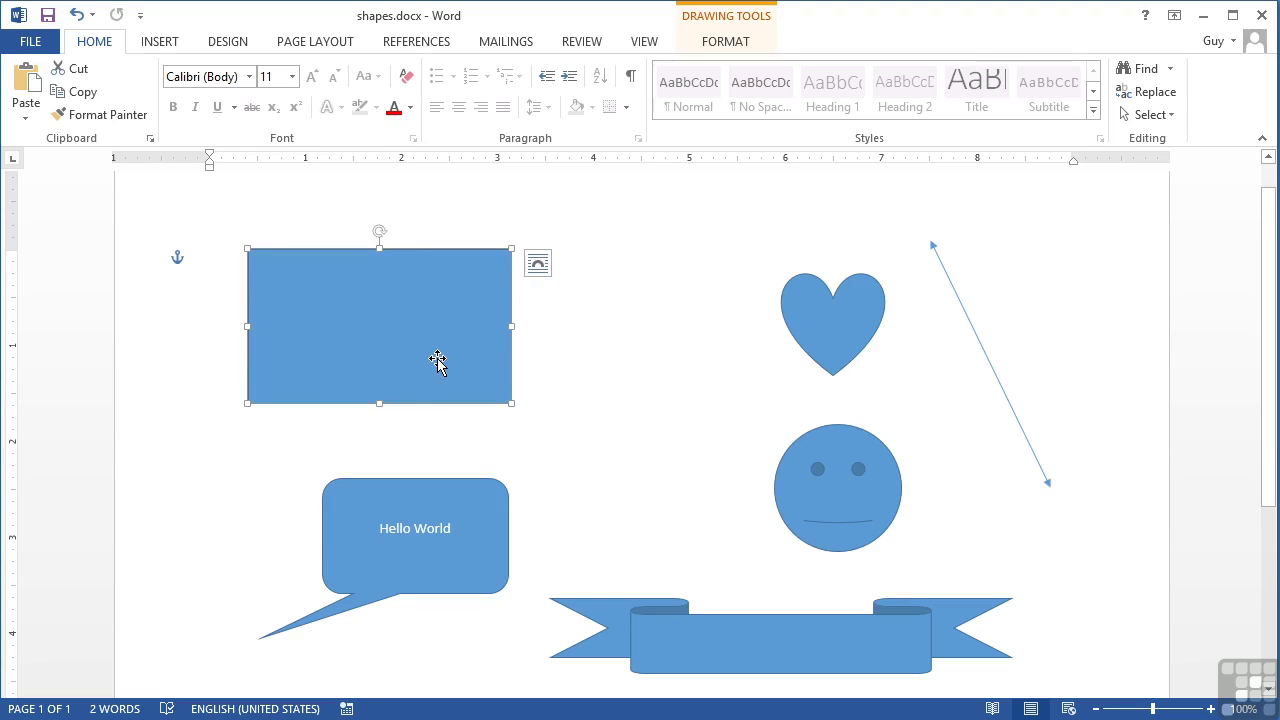
{"action": "left_click", "coordinate": [980, 342]}
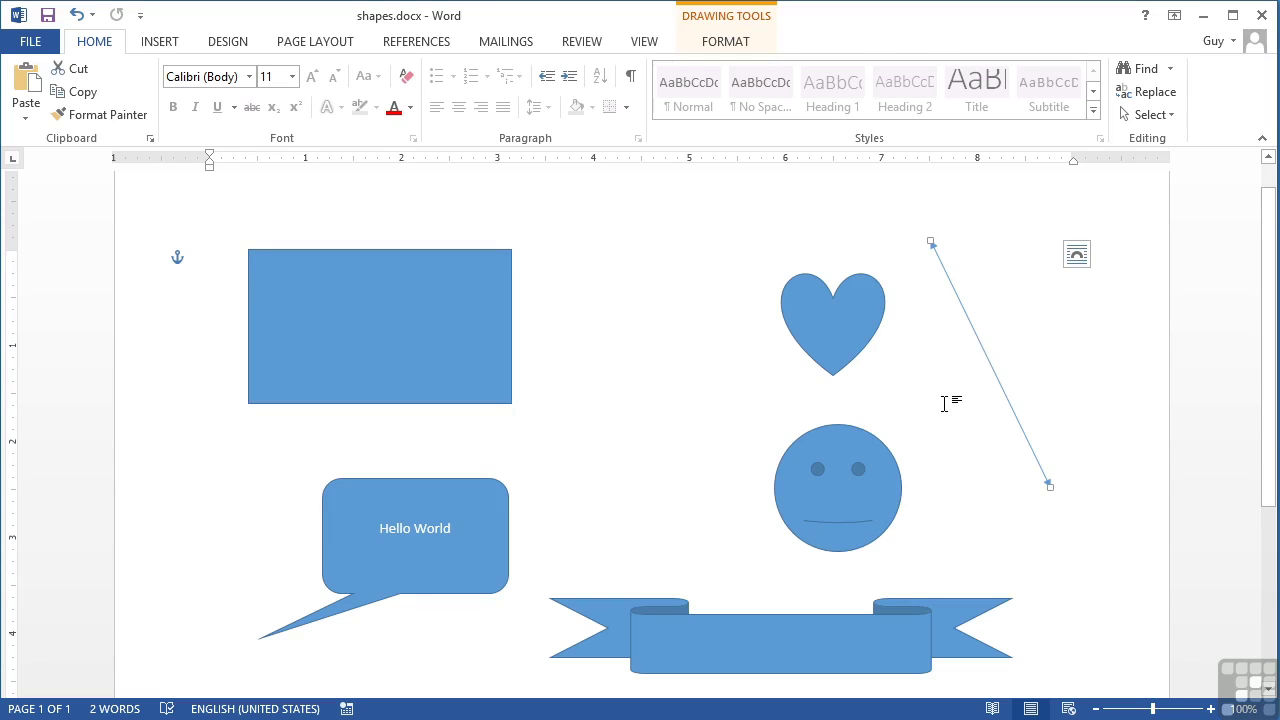
{"action": "key", "text": "Delete"}
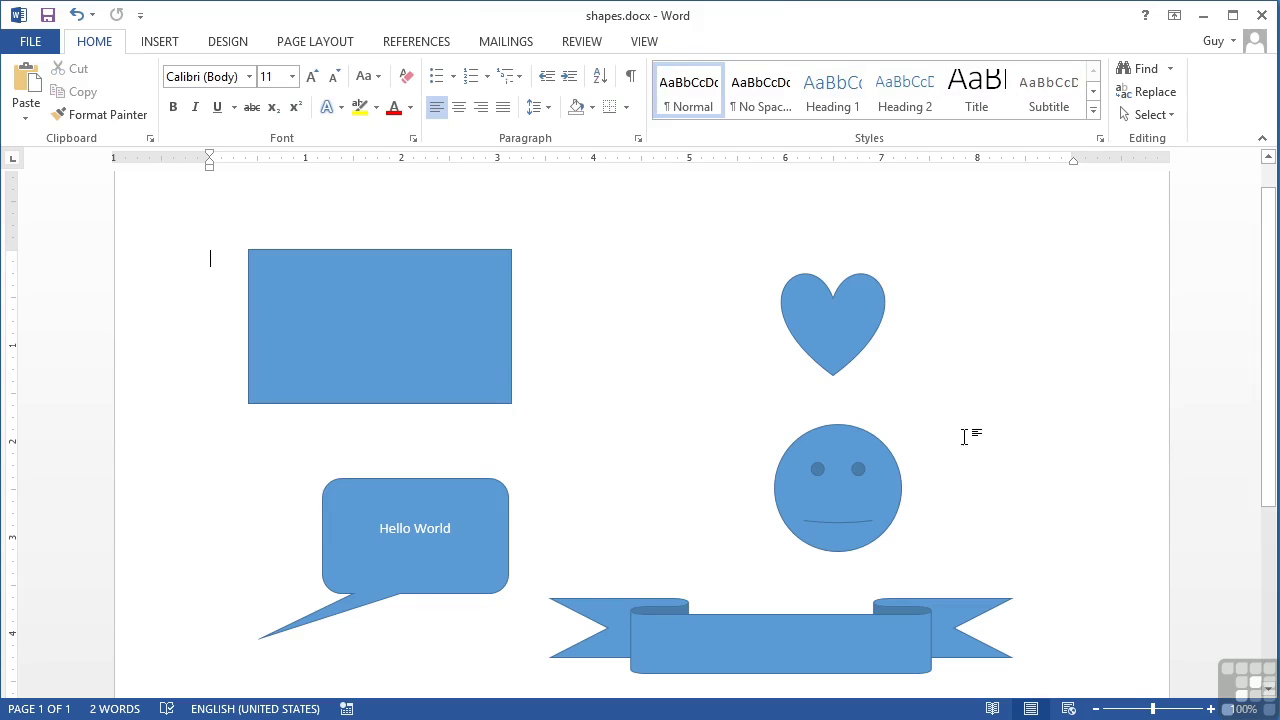
{"action": "left_click", "coordinate": [75, 14]}
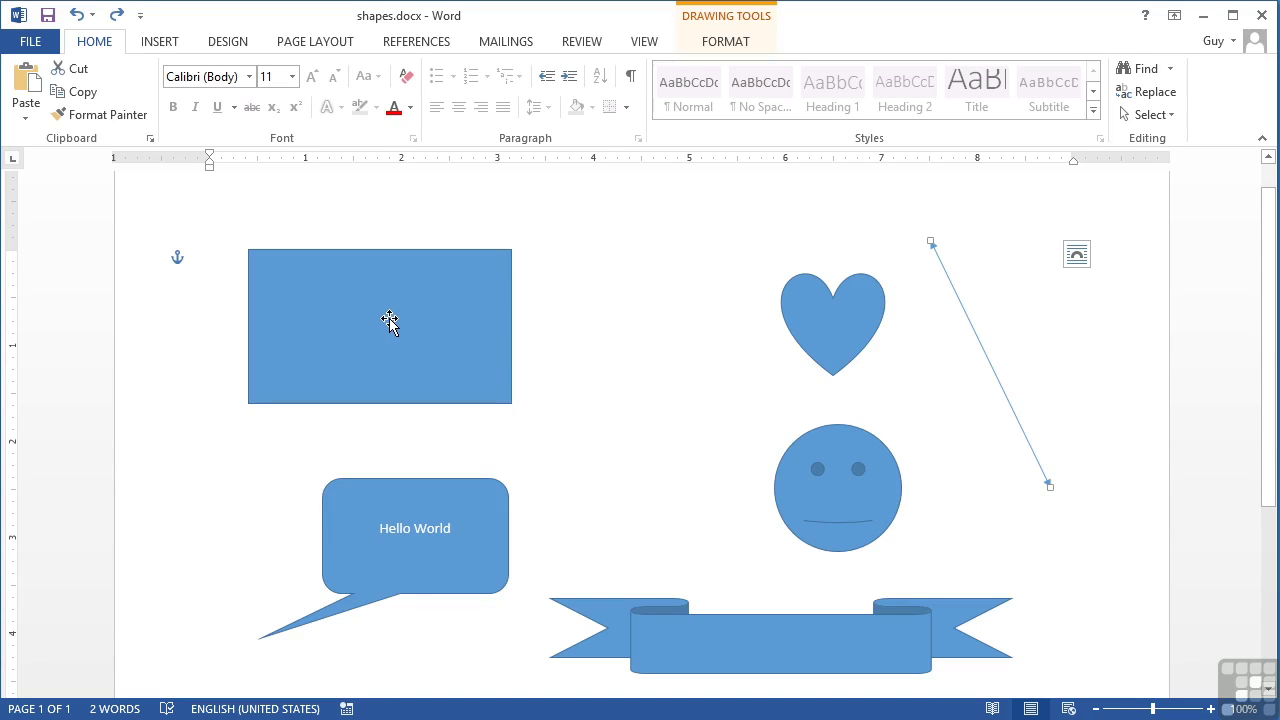
Move the rectangle slightly right and down from its original place, keeping it above the Hello World speech bubble.
{"action": "left_click_drag", "start_coordinate": [389, 316], "coordinate": [461, 317]}
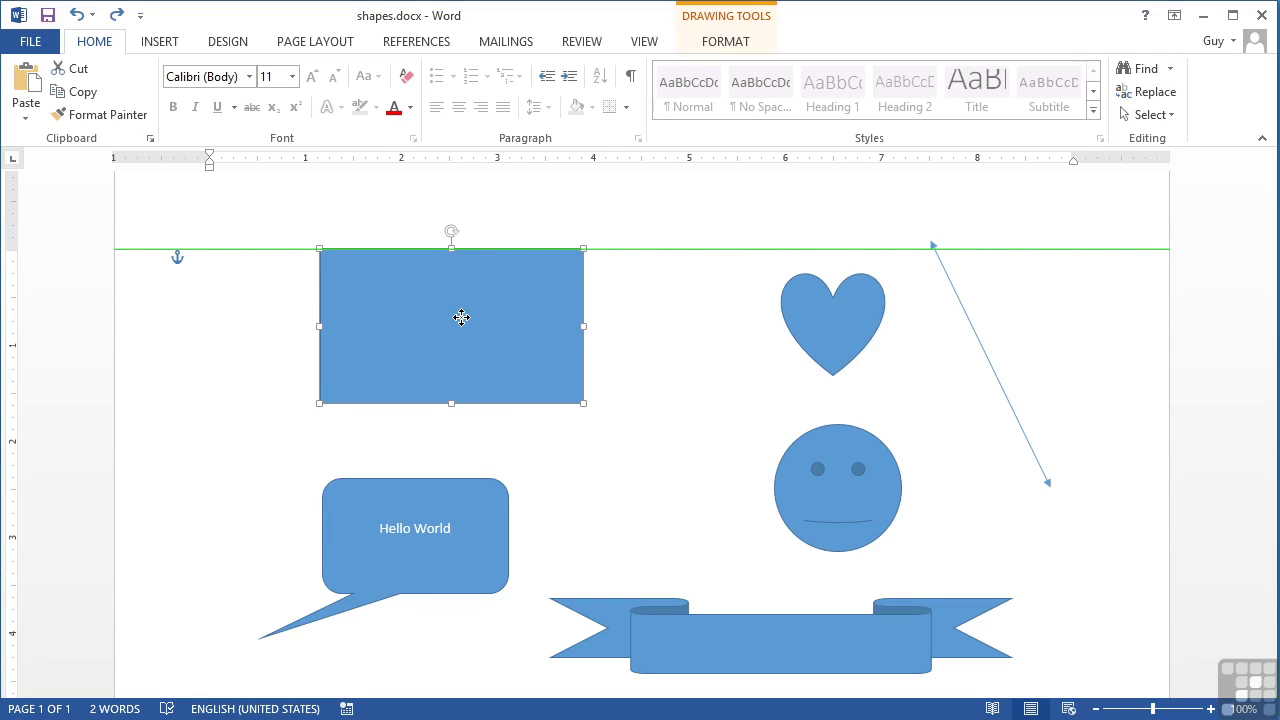
{"action": "left_click_drag", "start_coordinate": [461, 317], "coordinate": [658, 350]}
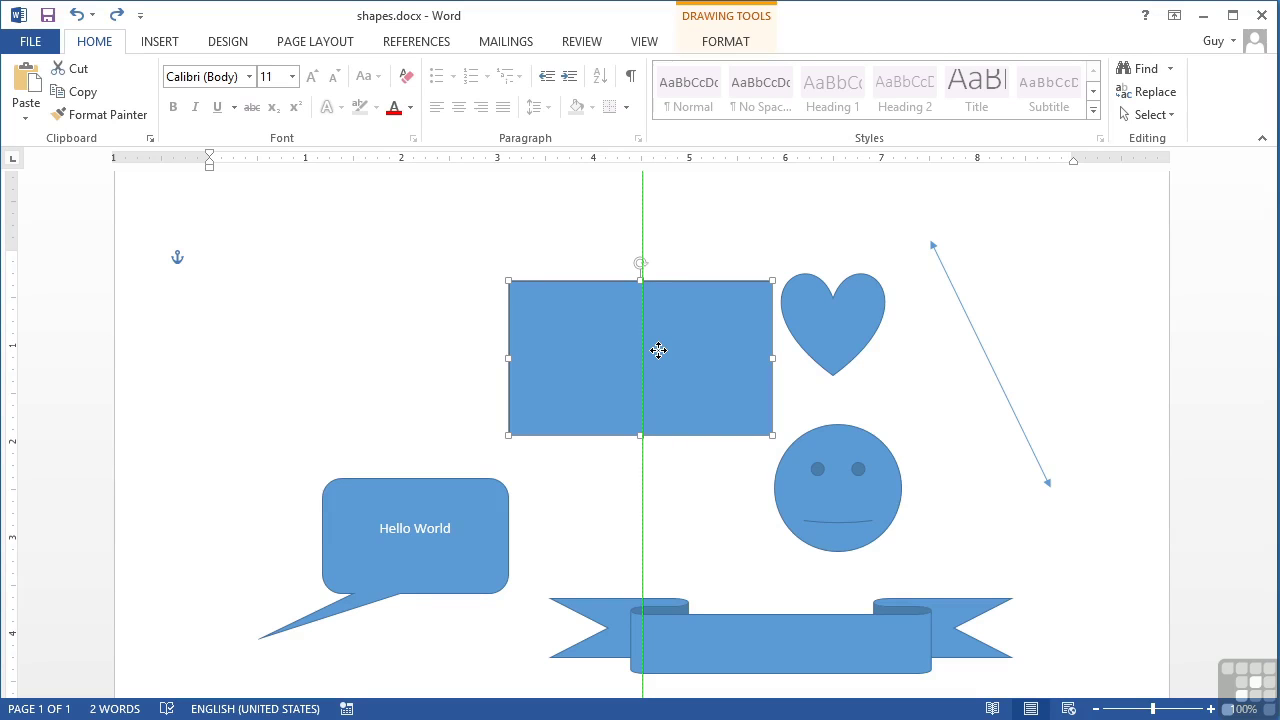
{"action": "left_click_drag", "start_coordinate": [658, 350], "coordinate": [658, 350]}
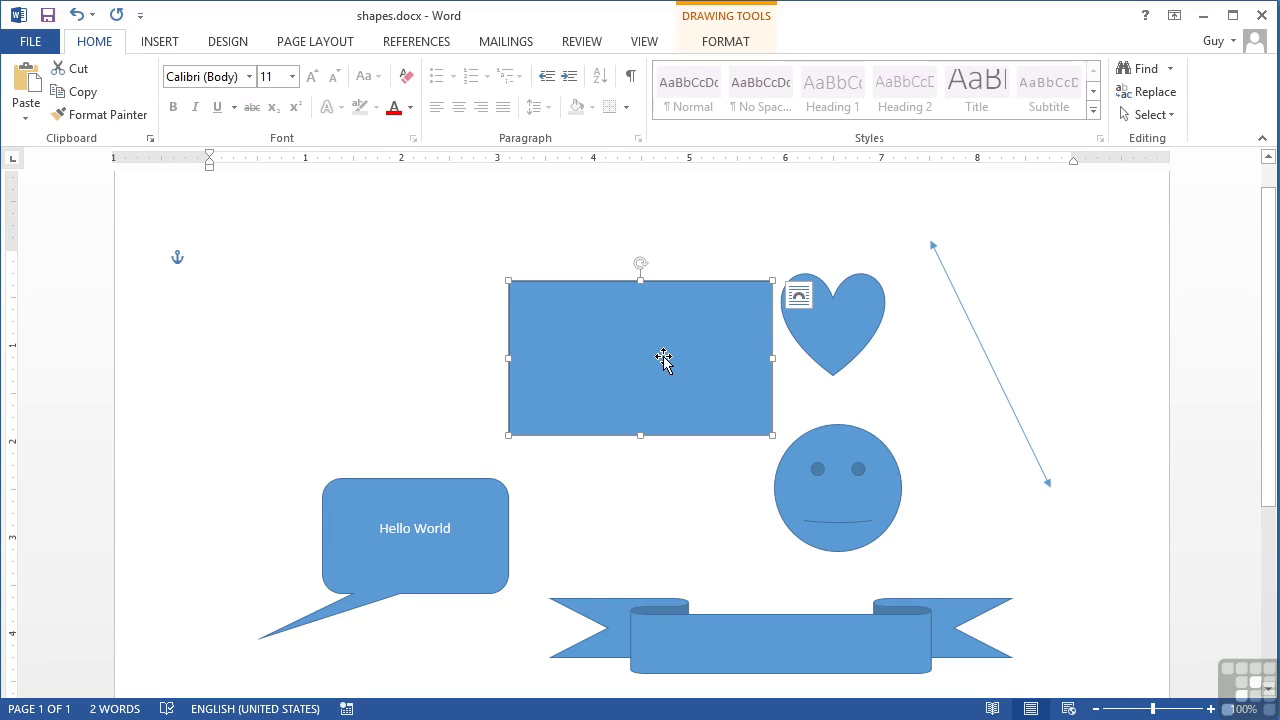
{"action": "left_click_drag", "start_coordinate": [664, 358], "coordinate": [688, 580]}
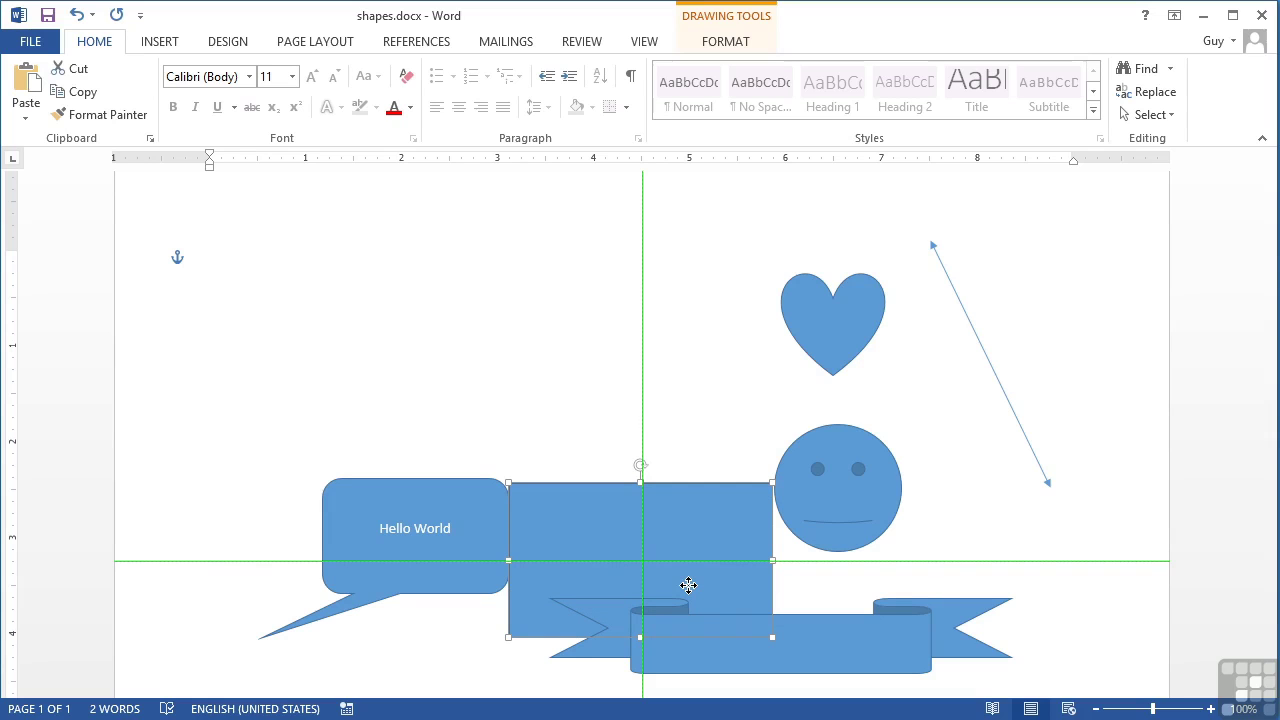
{"action": "left_click_drag", "start_coordinate": [688, 585], "coordinate": [485, 342]}
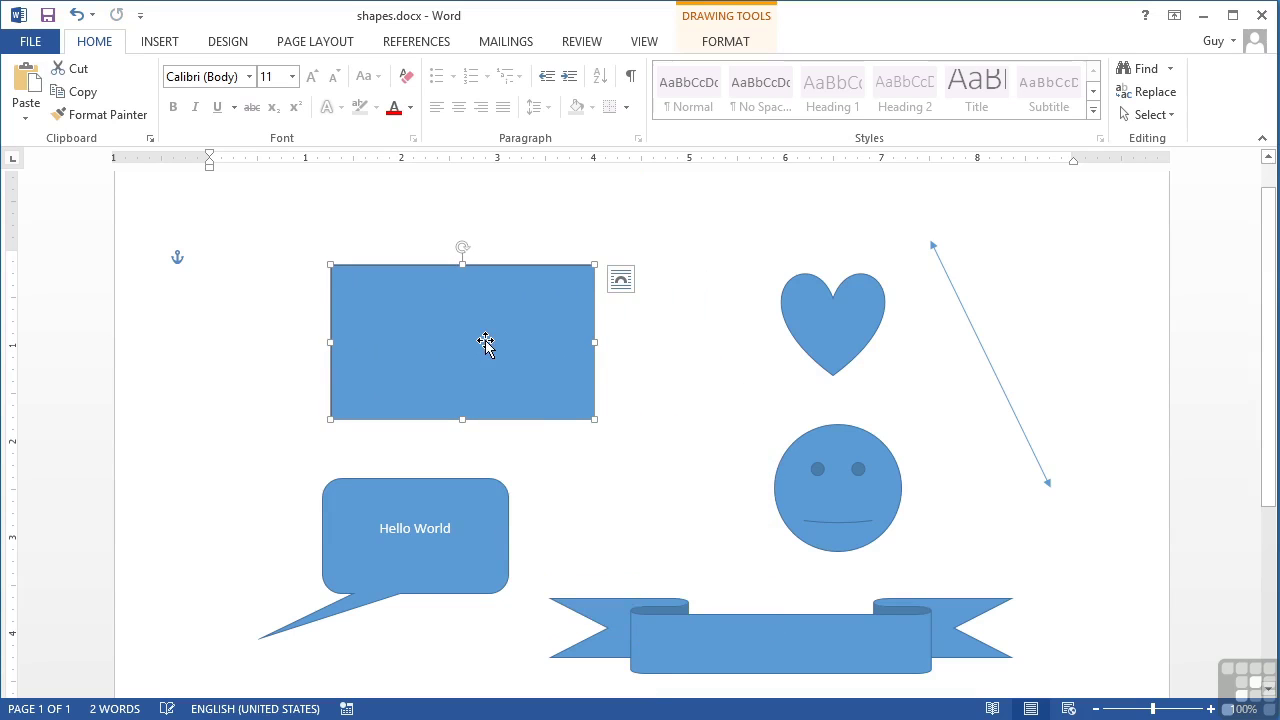
Move the heart slightly down and the smiley face about 1 inch to the right.
{"action": "left_click", "coordinate": [837, 334]}
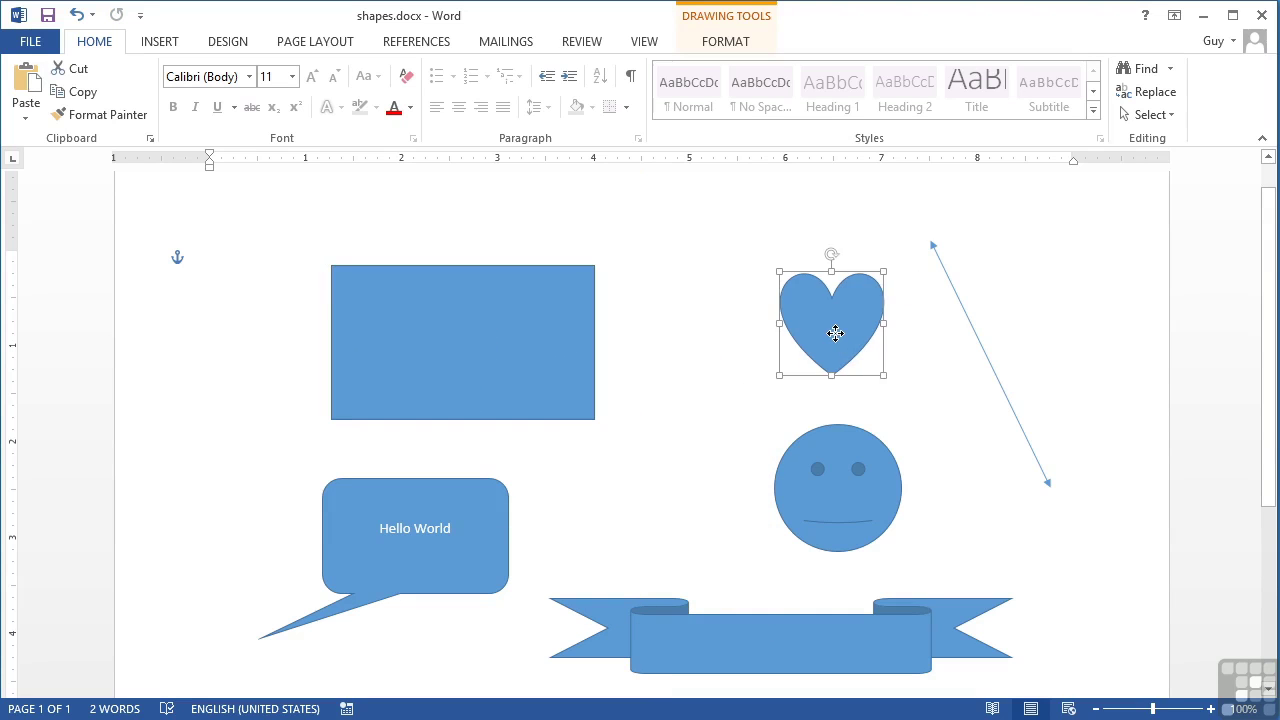
{"action": "left_click_drag", "start_coordinate": [837, 334], "coordinate": [837, 362]}
{"action": "left_click_drag", "start_coordinate": [831, 480], "coordinate": [928, 495]}
Shift the speech bubble up and left, the ribbon banner left, and the double-headed arrow up and right.
{"action": "left_click", "coordinate": [480, 542]}
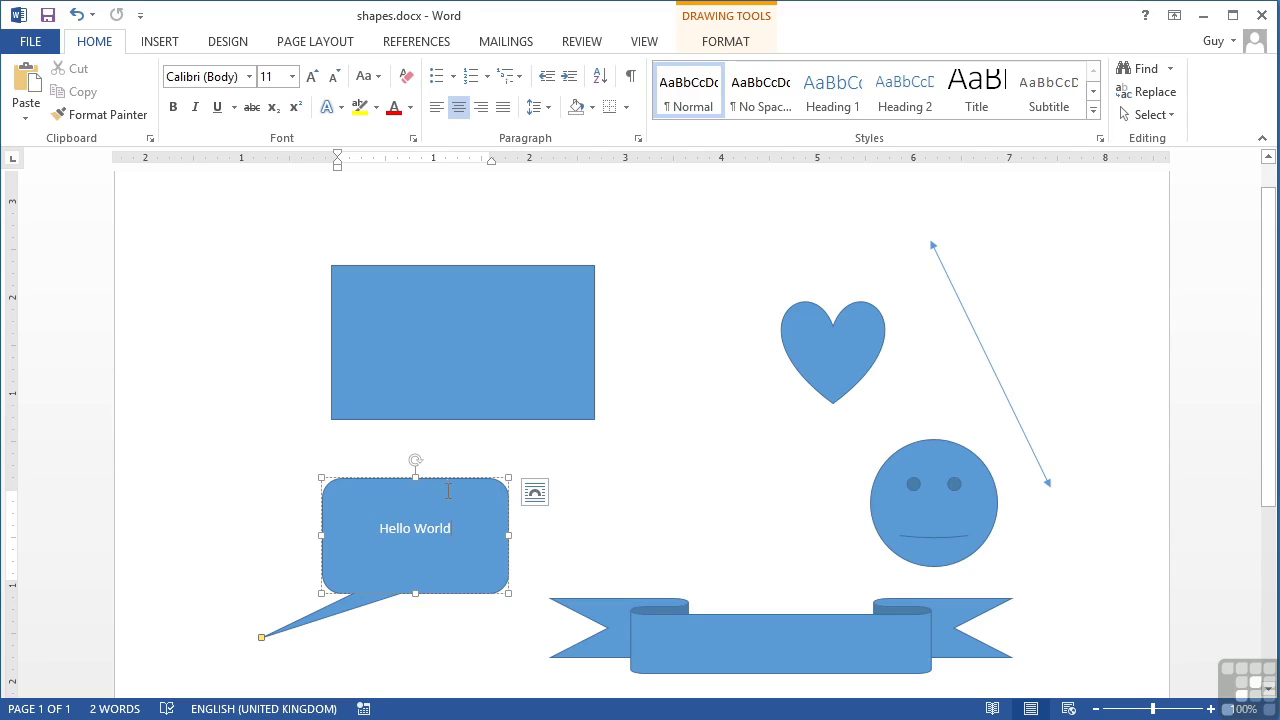
{"action": "left_click_drag", "start_coordinate": [448, 480], "coordinate": [374, 466]}
{"action": "left_click_drag", "start_coordinate": [738, 628], "coordinate": [599, 619]}
{"action": "left_click_drag", "start_coordinate": [983, 374], "coordinate": [1023, 329]}
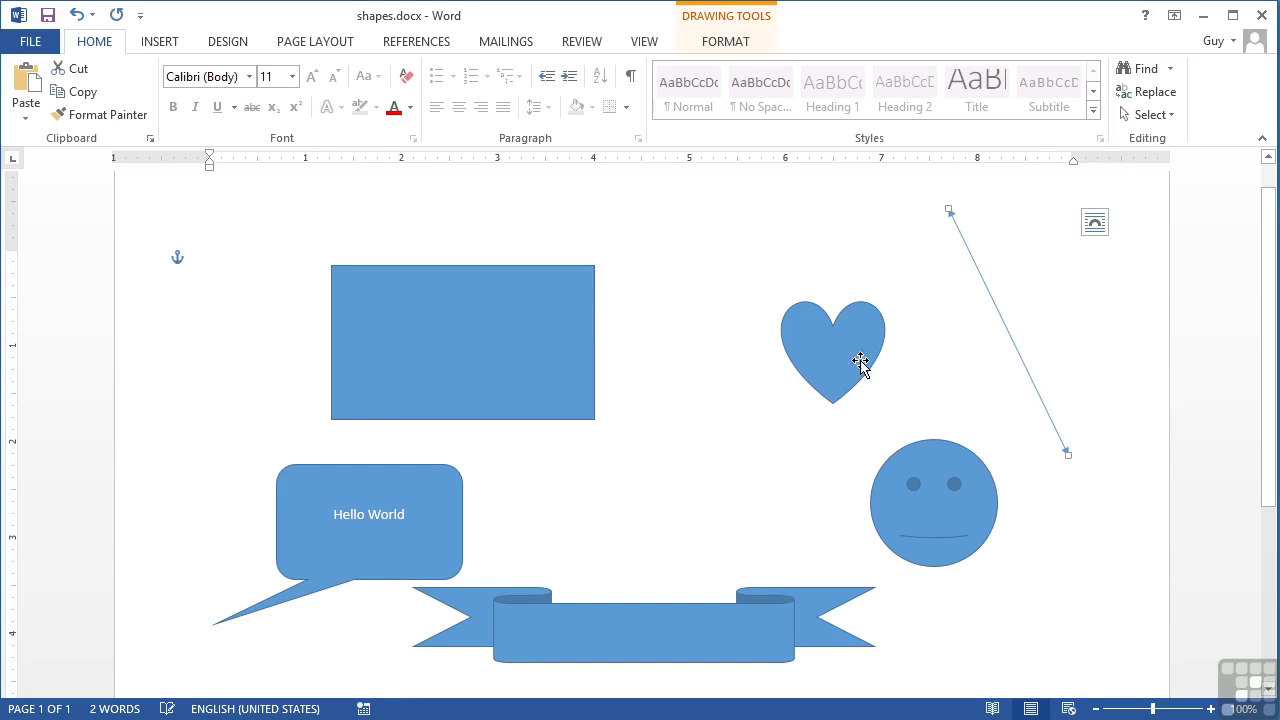
Resize the rectangle from its corners to a nearly square shape about 2 inches wide and 1.7 inches tall.
{"action": "left_click", "coordinate": [492, 314]}
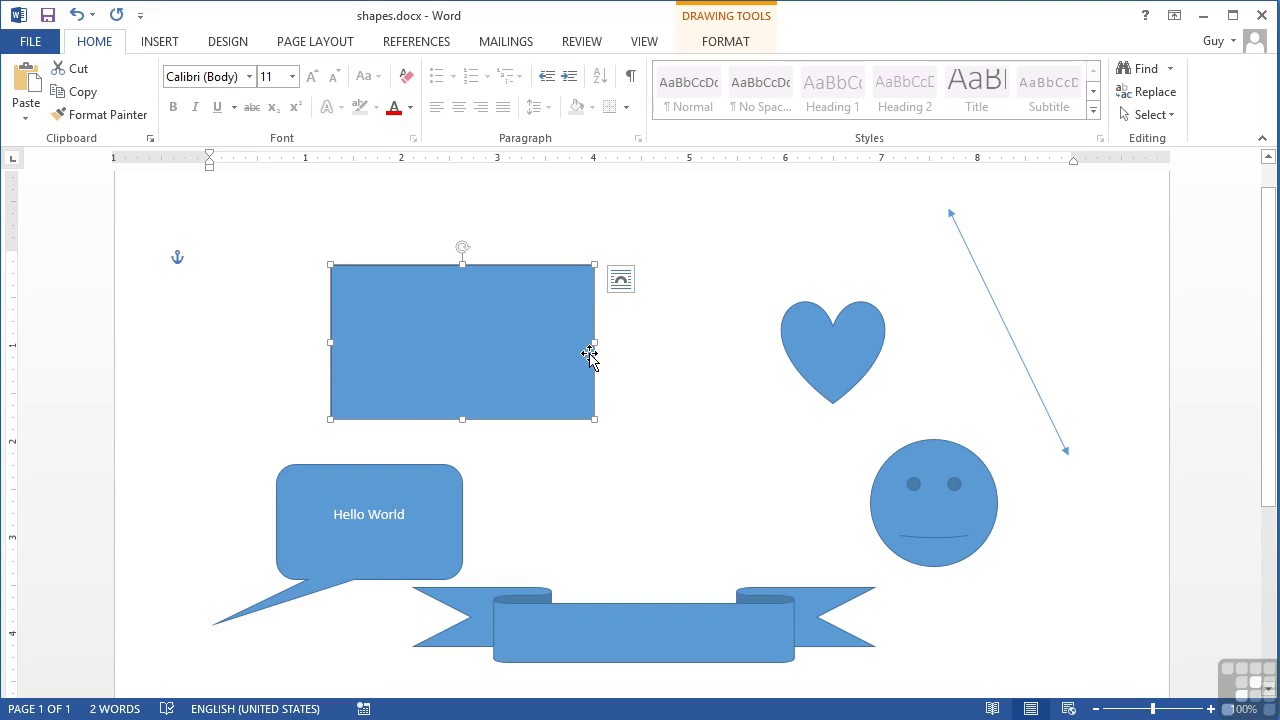
{"action": "mouse_move", "coordinate": [594, 419]}
{"action": "left_mouse_down"}
{"action": "mouse_move", "coordinate": [565, 367]}
{"action": "mouse_move", "coordinate": [500, 389]}
{"action": "mouse_move", "coordinate": [552, 420]}
{"action": "mouse_move", "coordinate": [574, 409]}
{"action": "mouse_move", "coordinate": [589, 429]}
{"action": "left_mouse_up"}
{"action": "left_click_drag", "start_coordinate": [590, 263], "coordinate": [549, 270]}
{"action": "mouse_move", "coordinate": [331, 274]}
{"action": "left_mouse_down"}
{"action": "mouse_move", "coordinate": [400, 305]}
{"action": "mouse_move", "coordinate": [343, 284]}
{"action": "left_mouse_up"}
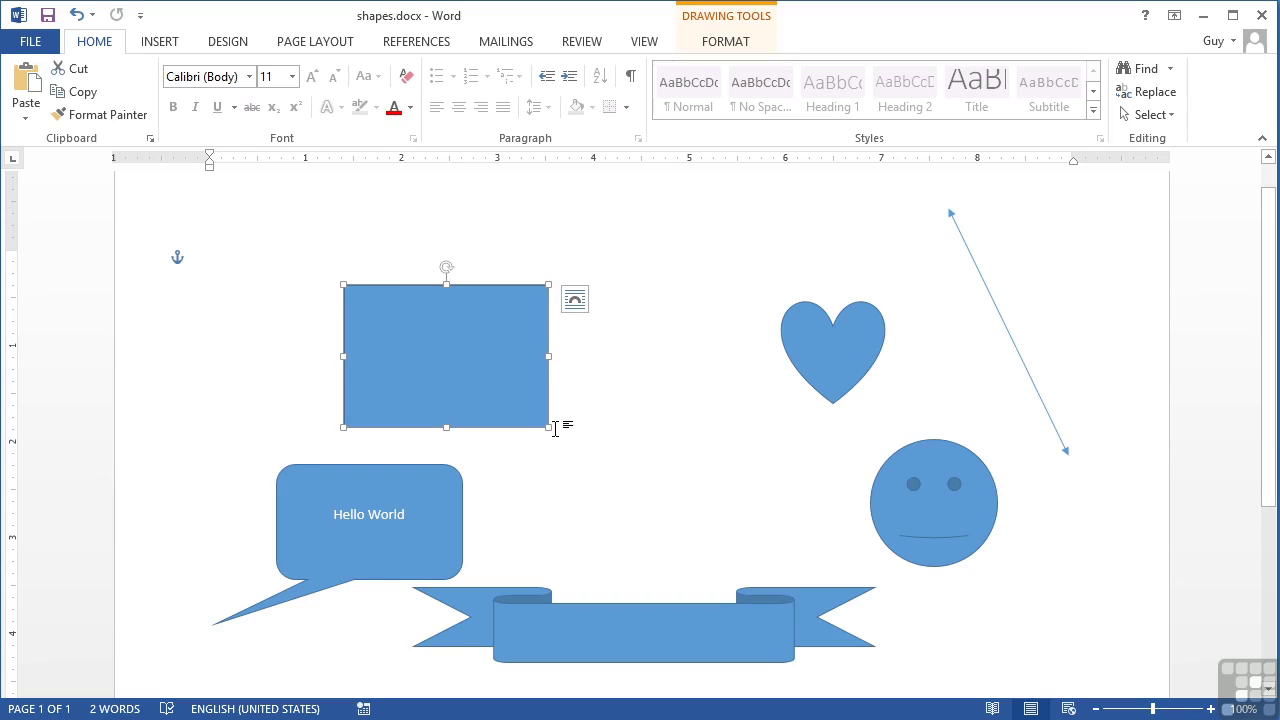
{"action": "mouse_move", "coordinate": [343, 284]}
{"action": "left_mouse_down"}
{"action": "mouse_move", "coordinate": [418, 332]}
{"action": "mouse_move", "coordinate": [338, 275]}
{"action": "left_mouse_up"}
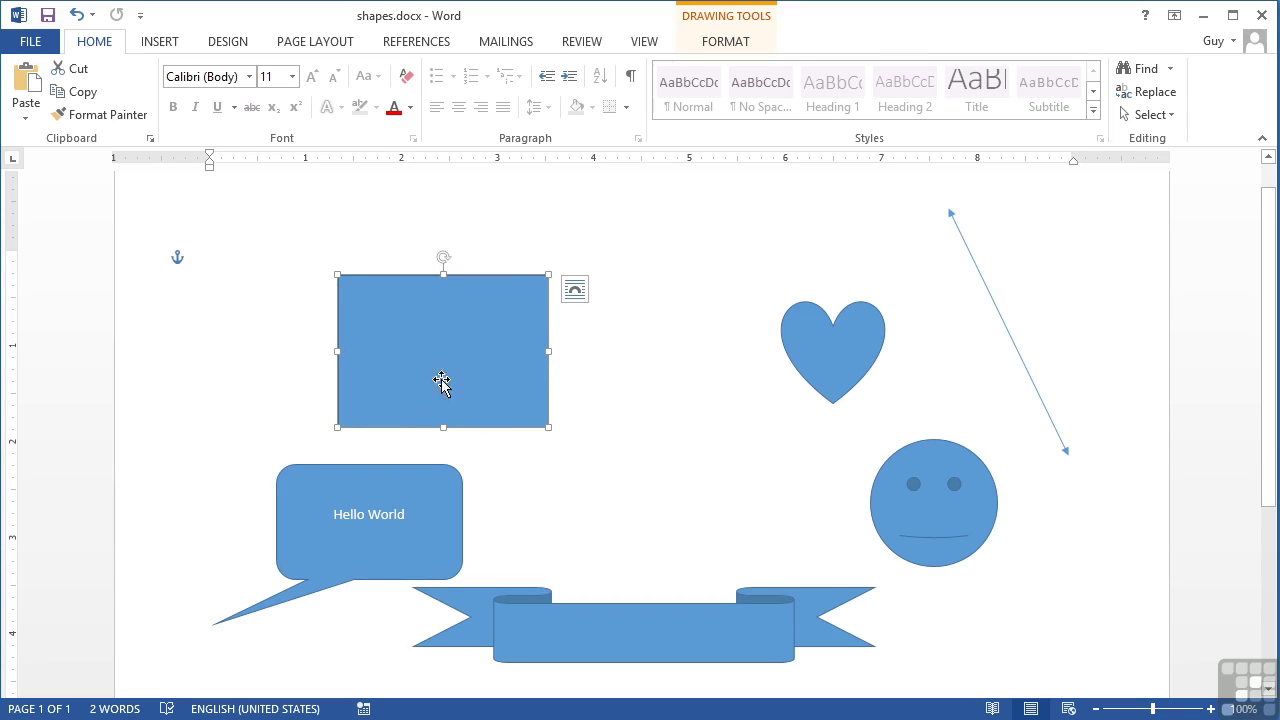
{"action": "mouse_move", "coordinate": [548, 274]}
{"action": "left_mouse_down"}
{"action": "mouse_move", "coordinate": [474, 307]}
{"action": "mouse_move", "coordinate": [533, 262]}
{"action": "left_mouse_up"}
Shrink the Hello World speech bubble to about 1.5 inches wide and 0.9 inch tall.
{"action": "left_click", "coordinate": [451, 492]}
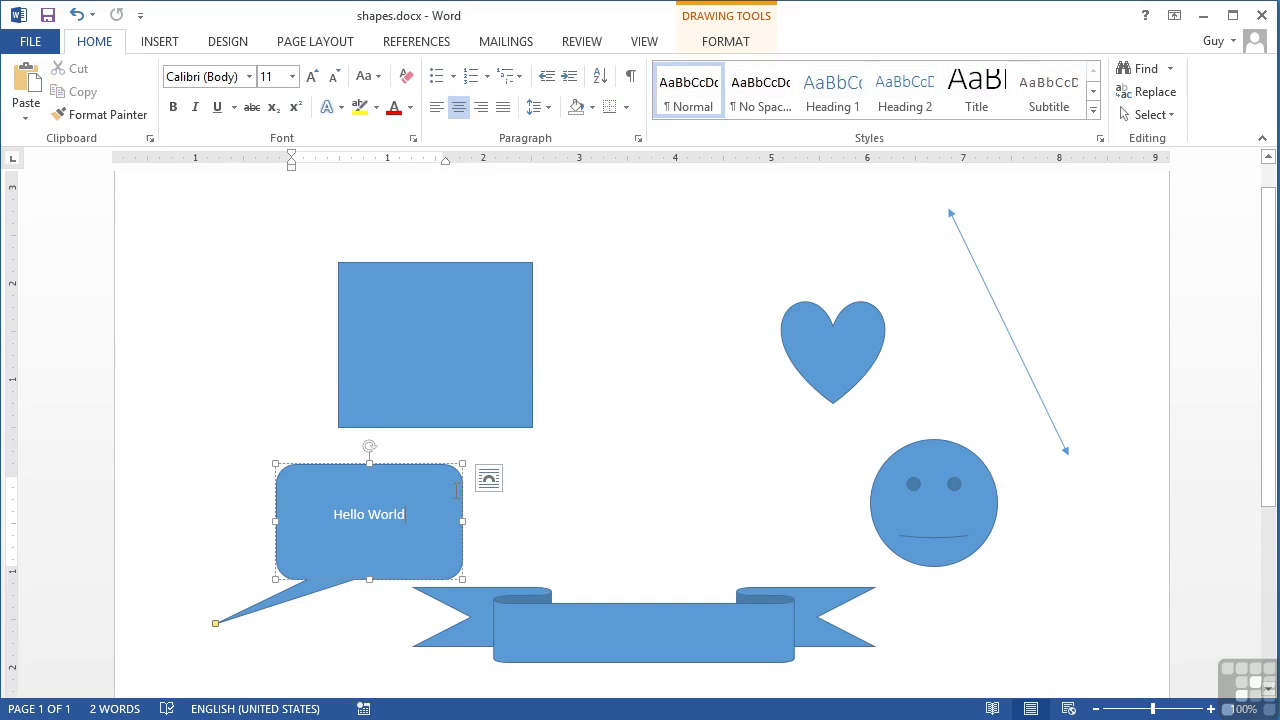
{"action": "mouse_move", "coordinate": [462, 464]}
{"action": "left_mouse_down"}
{"action": "mouse_move", "coordinate": [403, 497]}
{"action": "mouse_move", "coordinate": [448, 465]}
{"action": "left_mouse_up"}
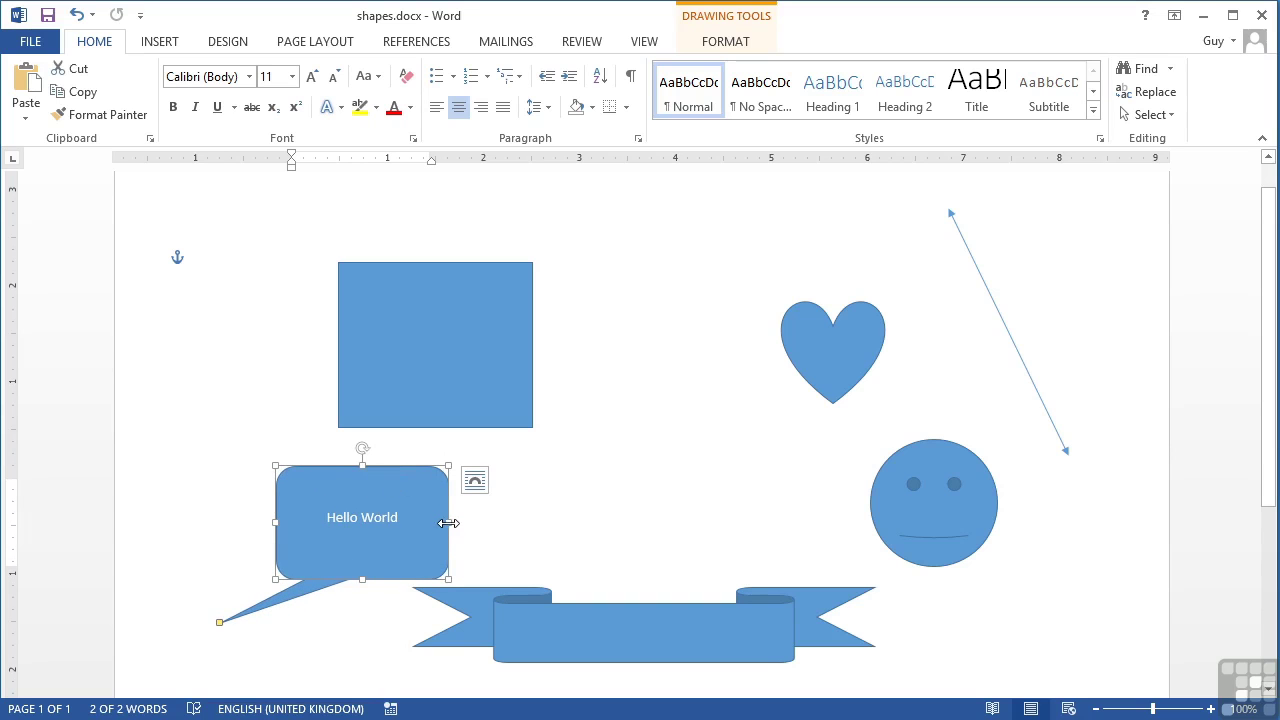
{"action": "left_click_drag", "start_coordinate": [448, 523], "coordinate": [416, 522]}
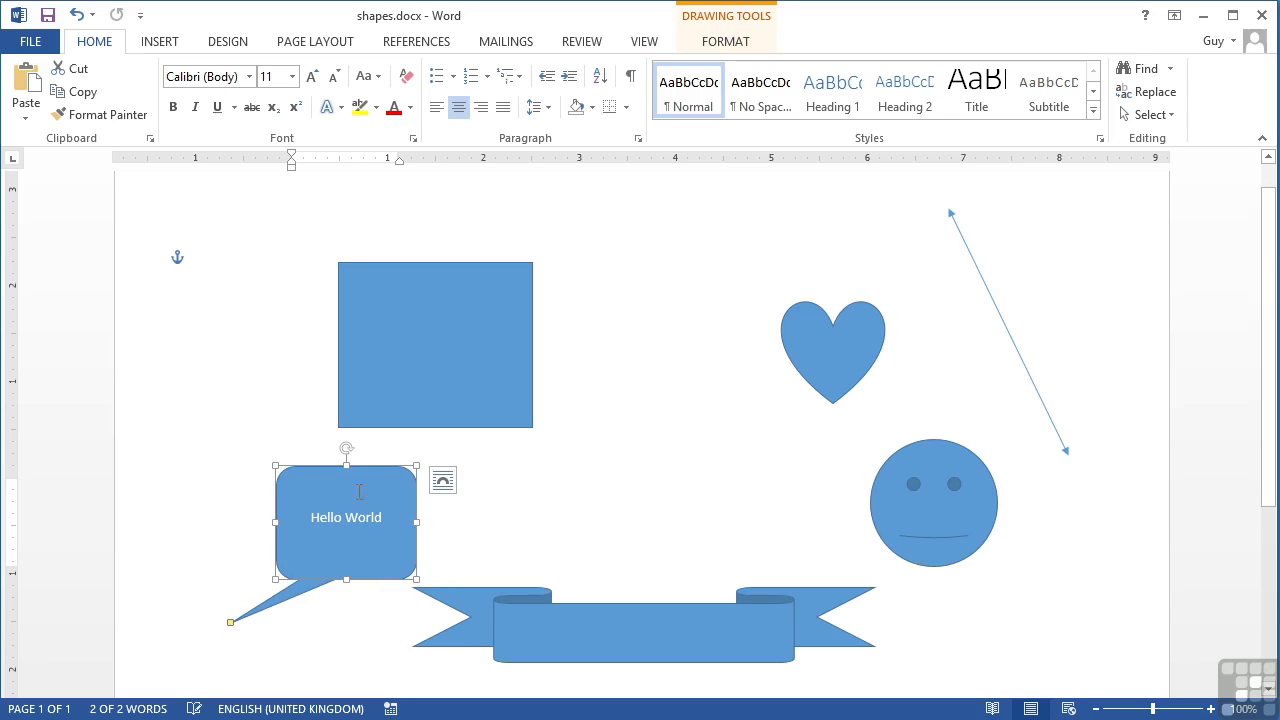
{"action": "left_click_drag", "start_coordinate": [346, 466], "coordinate": [347, 489]}
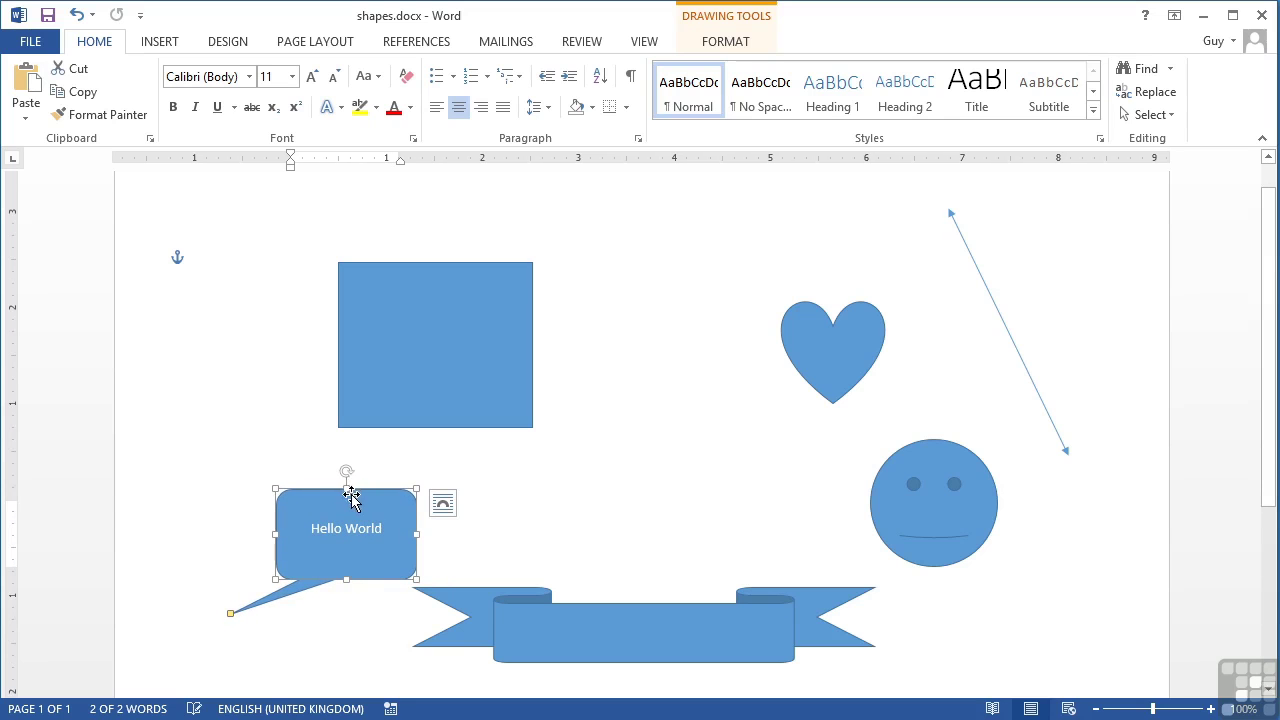
Resize the heart into a tall, narrow shape about 0.8 inch wide and 1.6 inches tall.
{"action": "left_click", "coordinate": [928, 456]}
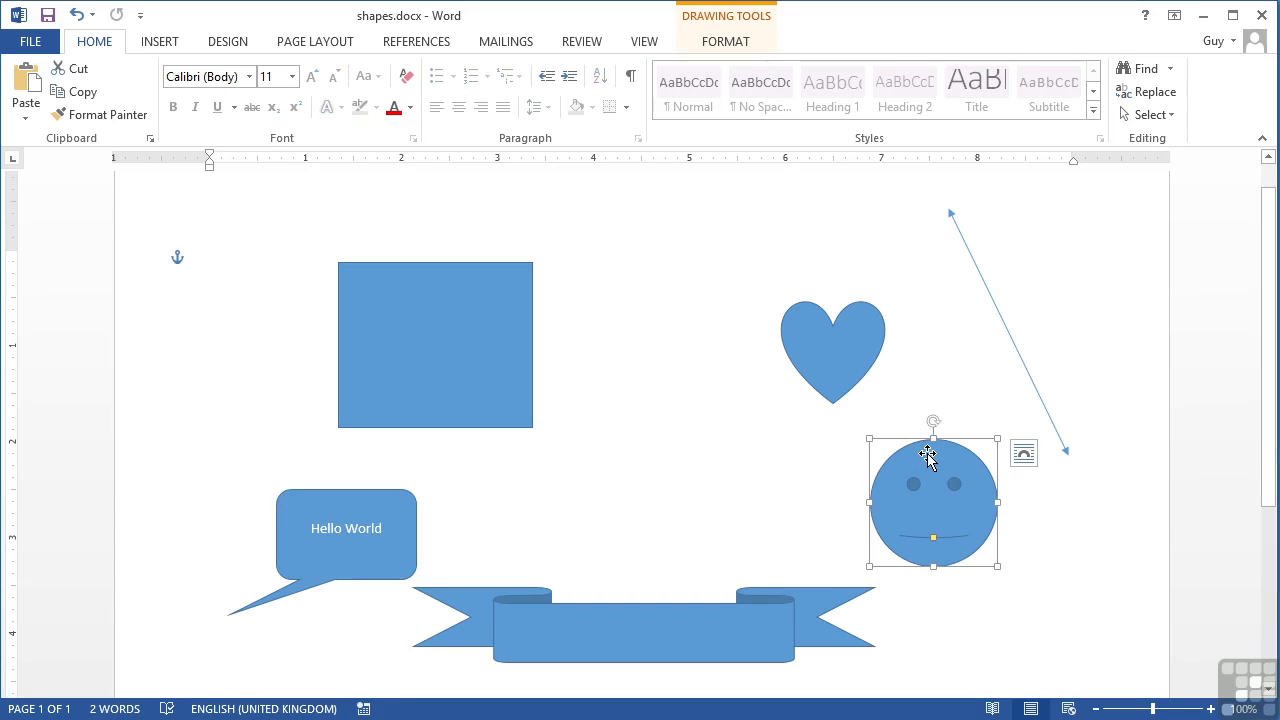
{"action": "left_click", "coordinate": [824, 373]}
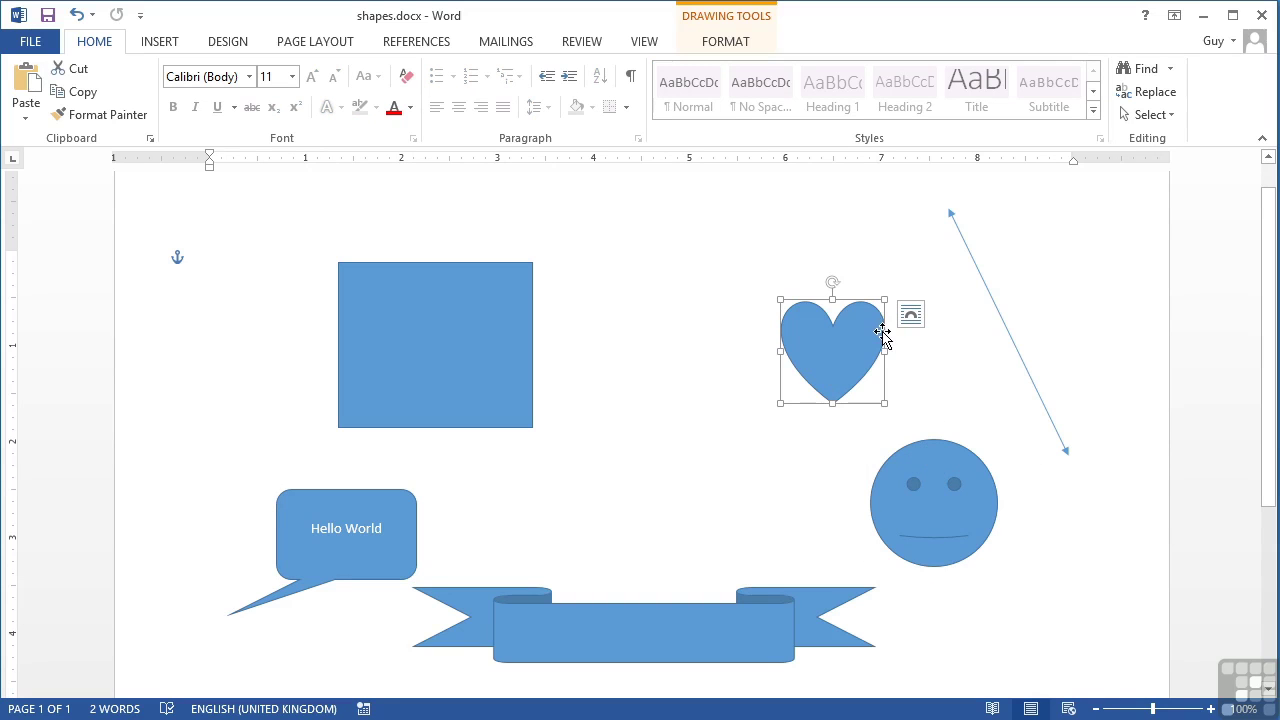
{"action": "mouse_move", "coordinate": [882, 300]}
{"action": "left_mouse_down"}
{"action": "mouse_move", "coordinate": [920, 269]}
{"action": "mouse_move", "coordinate": [886, 301]}
{"action": "left_mouse_up"}
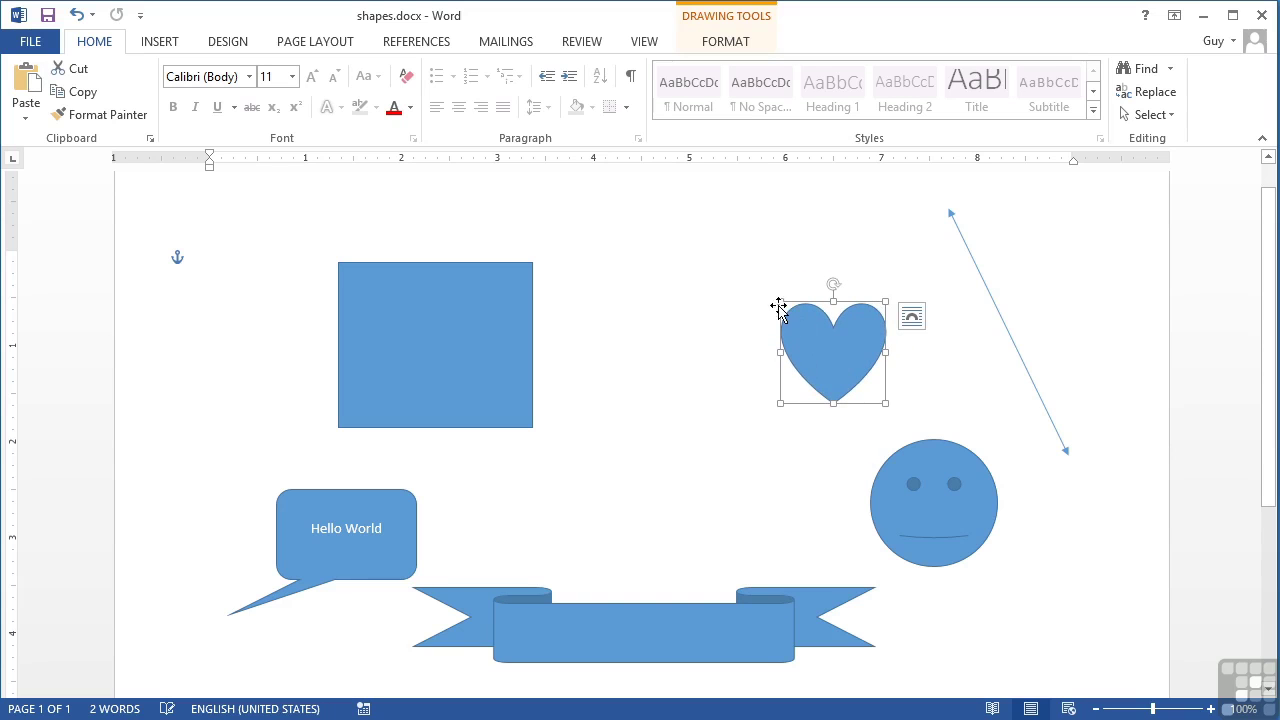
{"action": "left_click_drag", "start_coordinate": [773, 296], "coordinate": [824, 294]}
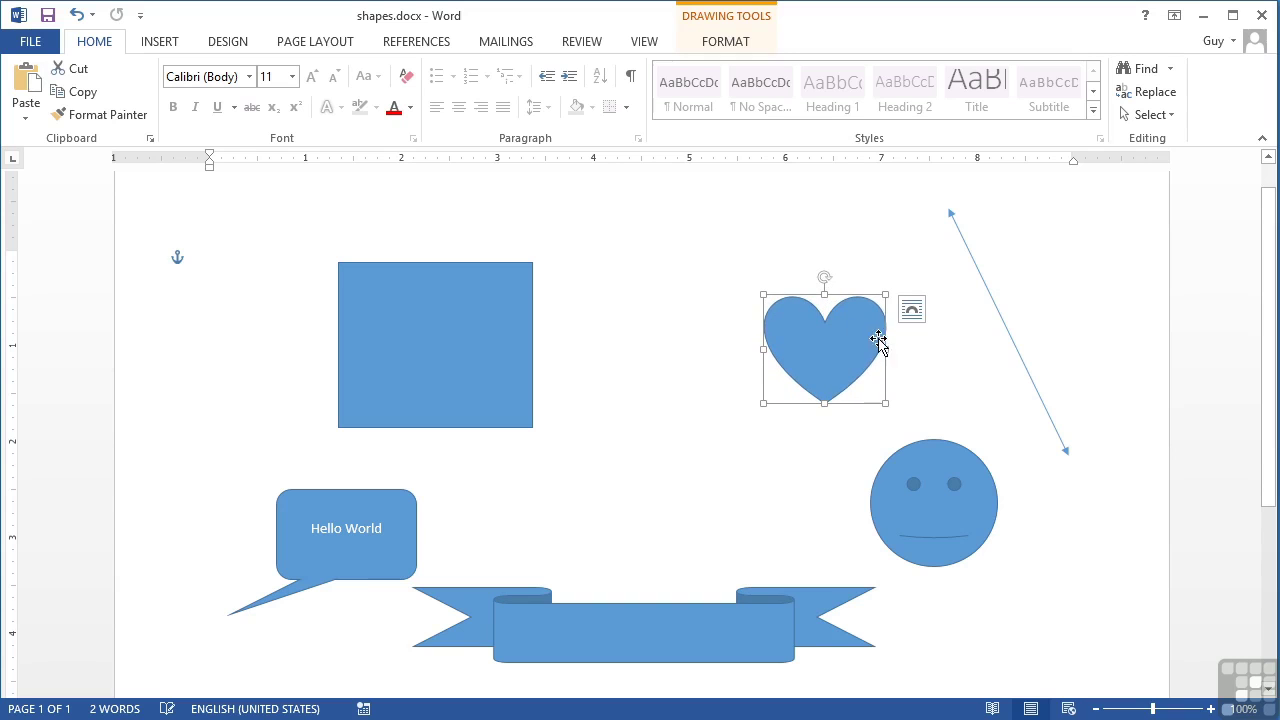
{"action": "mouse_move", "coordinate": [886, 347]}
{"action": "left_mouse_down"}
{"action": "mouse_move", "coordinate": [857, 347]}
{"action": "mouse_move", "coordinate": [895, 345]}
{"action": "left_mouse_up"}
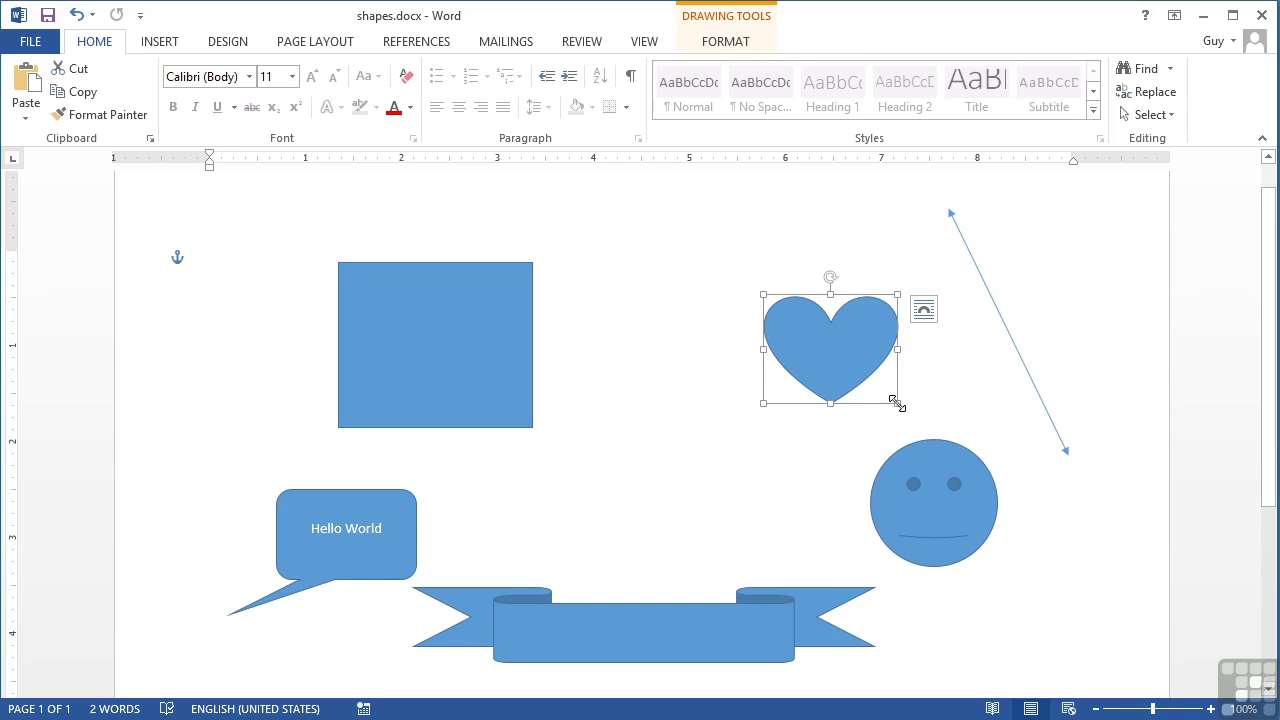
{"action": "mouse_move", "coordinate": [897, 403]}
{"action": "left_mouse_down"}
{"action": "mouse_move", "coordinate": [883, 391]}
{"action": "mouse_move", "coordinate": [894, 423]}
{"action": "mouse_move", "coordinate": [871, 391]}
{"action": "mouse_move", "coordinate": [909, 420]}
{"action": "mouse_move", "coordinate": [883, 391]}
{"action": "mouse_move", "coordinate": [903, 414]}
{"action": "mouse_move", "coordinate": [884, 395]}
{"action": "mouse_move", "coordinate": [892, 407]}
{"action": "left_mouse_up"}
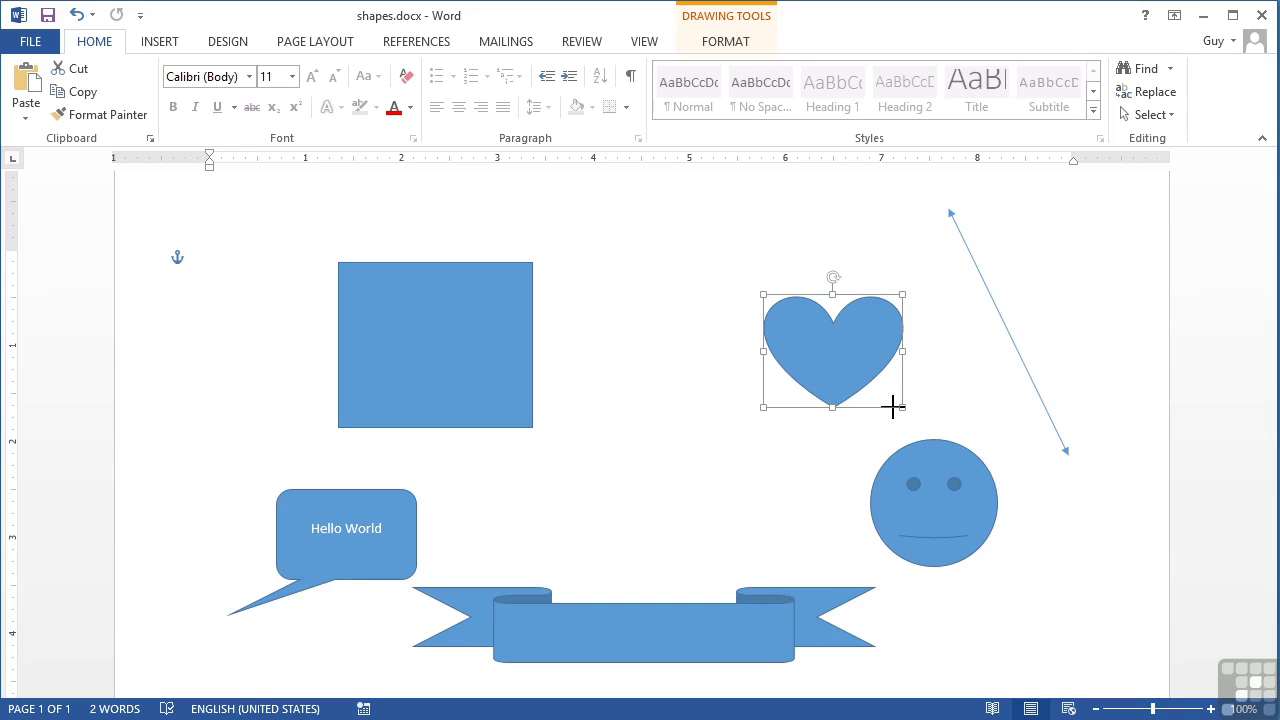
{"action": "left_click_drag", "start_coordinate": [892, 406], "coordinate": [893, 407]}
{"action": "left_click_drag", "start_coordinate": [894, 295], "coordinate": [823, 296]}
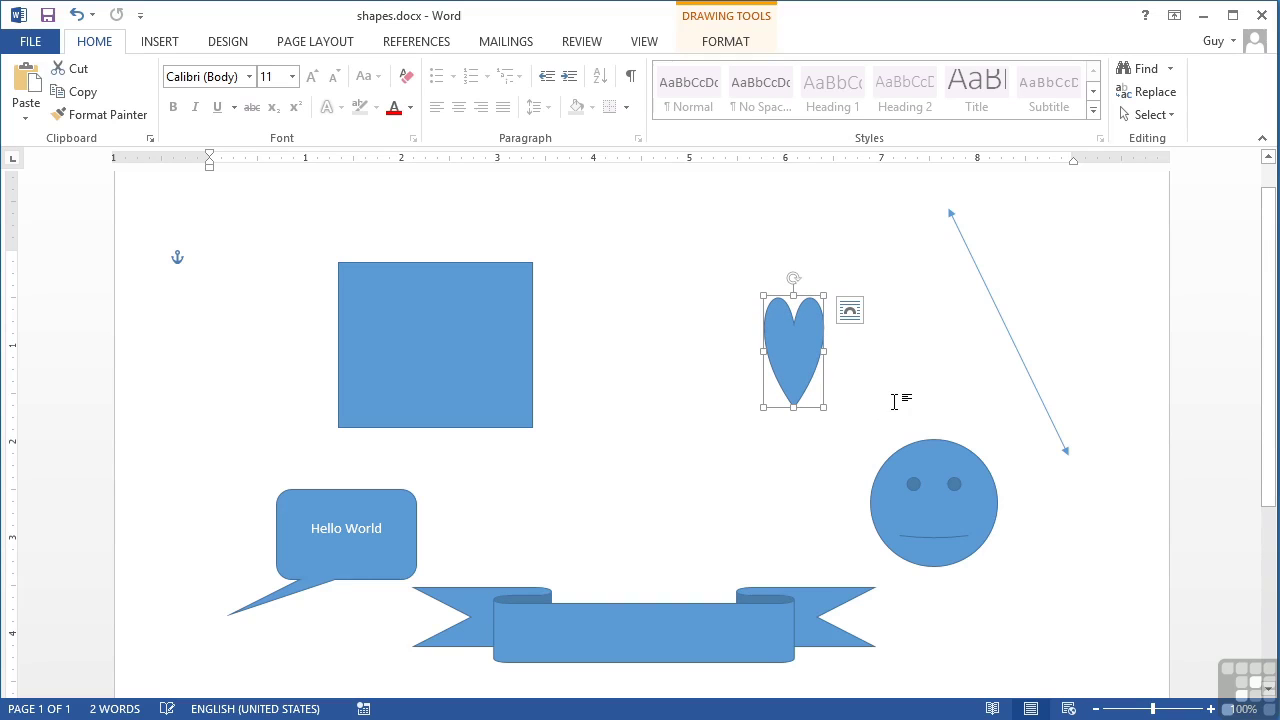
{"action": "mouse_move", "coordinate": [823, 407]}
{"action": "left_mouse_down"}
{"action": "mouse_move", "coordinate": [871, 443]}
{"action": "mouse_move", "coordinate": [855, 466]}
{"action": "mouse_move", "coordinate": [834, 386]}
{"action": "mouse_move", "coordinate": [851, 417]}
{"action": "mouse_move", "coordinate": [843, 395]}
{"action": "left_mouse_up"}
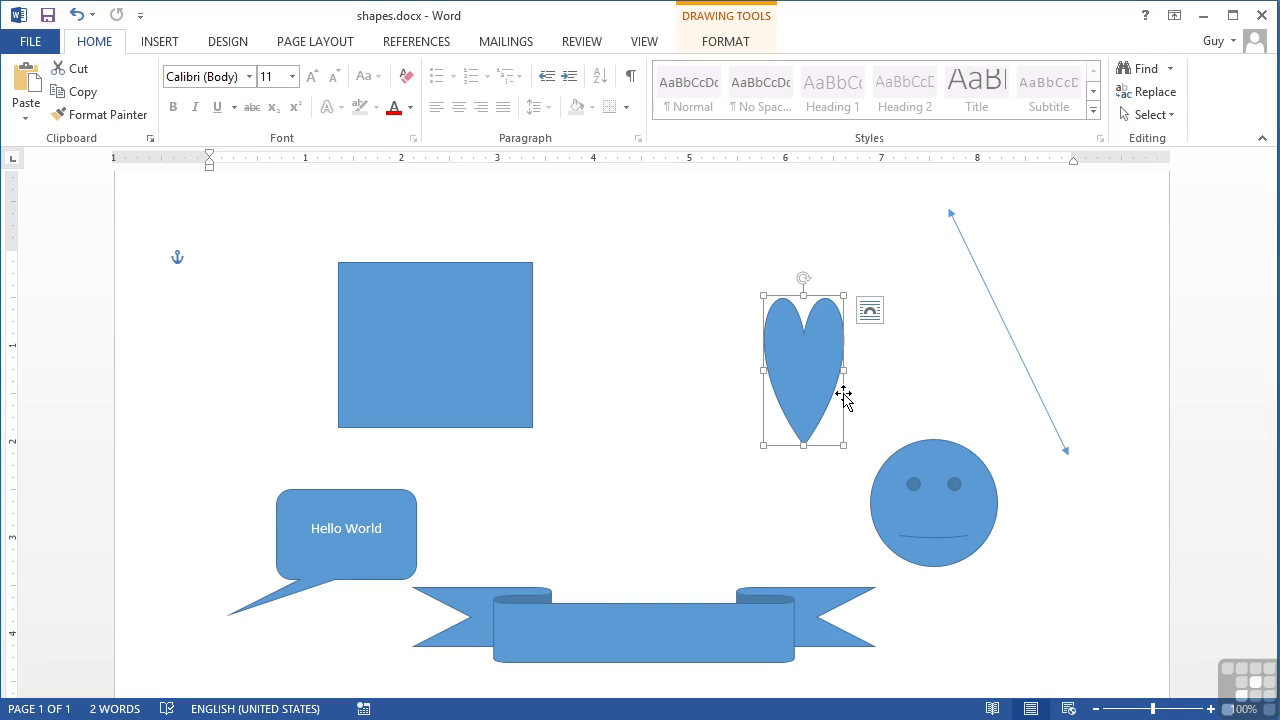
Enlarge the smiley face to about 1.5 inches across and rotate it about 30 degrees counterclockwise.
{"action": "left_click", "coordinate": [982, 522]}
{"action": "left_click_drag", "start_coordinate": [997, 438], "coordinate": [1010, 424]}
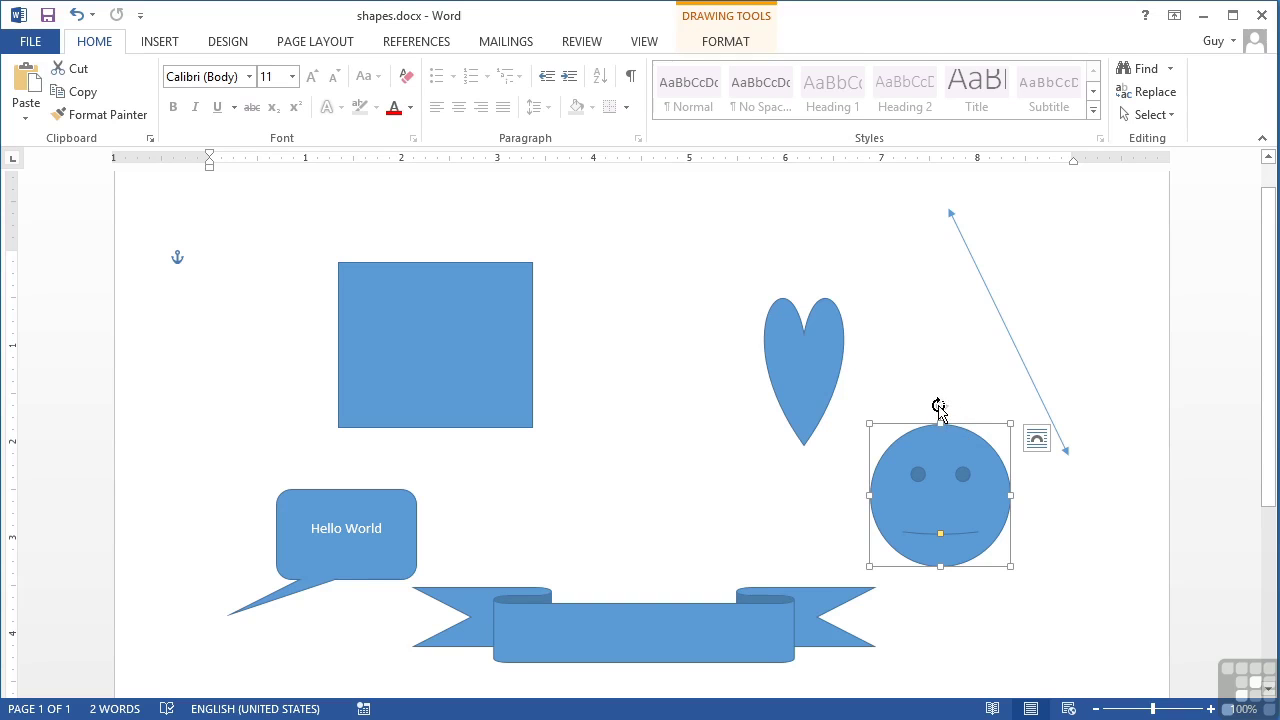
{"action": "left_click_drag", "start_coordinate": [940, 407], "coordinate": [888, 414]}
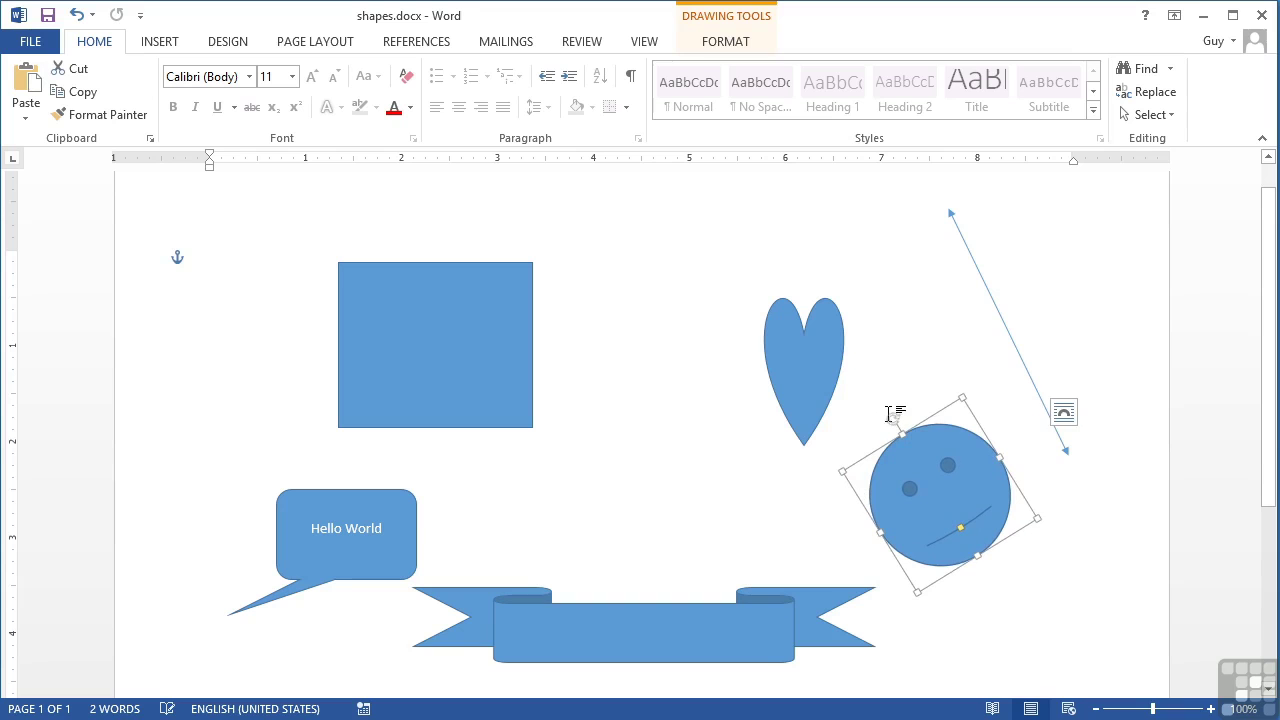
Rotate both the heart and the rectangle about 30 degrees counterclockwise.
{"action": "left_click", "coordinate": [823, 390]}
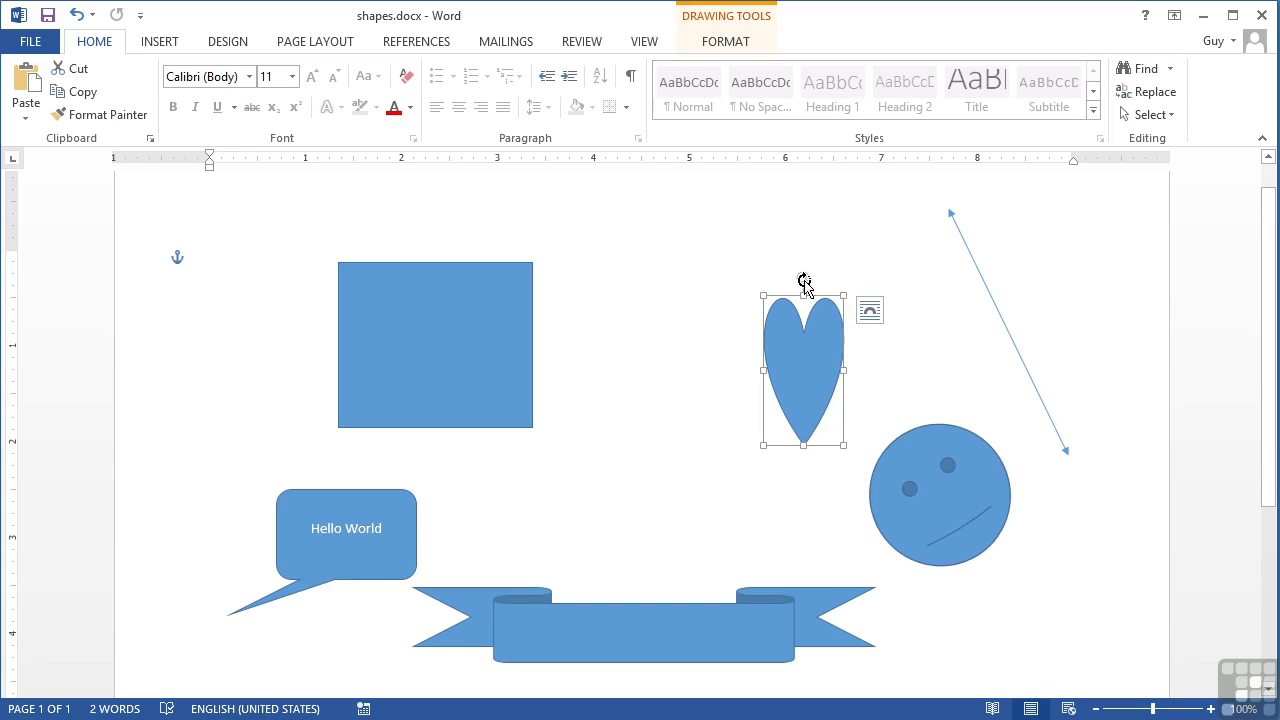
{"action": "left_click_drag", "start_coordinate": [803, 279], "coordinate": [757, 290]}
{"action": "left_click", "coordinate": [448, 372]}
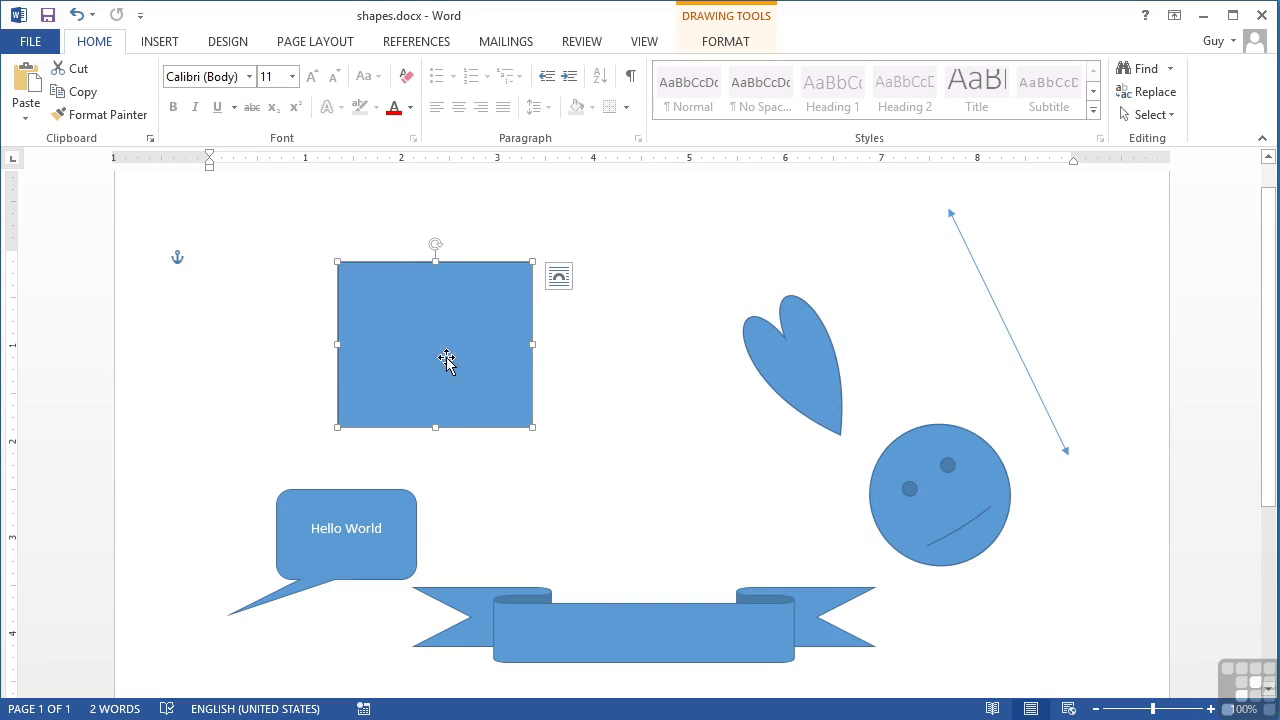
{"action": "left_click_drag", "start_coordinate": [435, 244], "coordinate": [374, 254]}
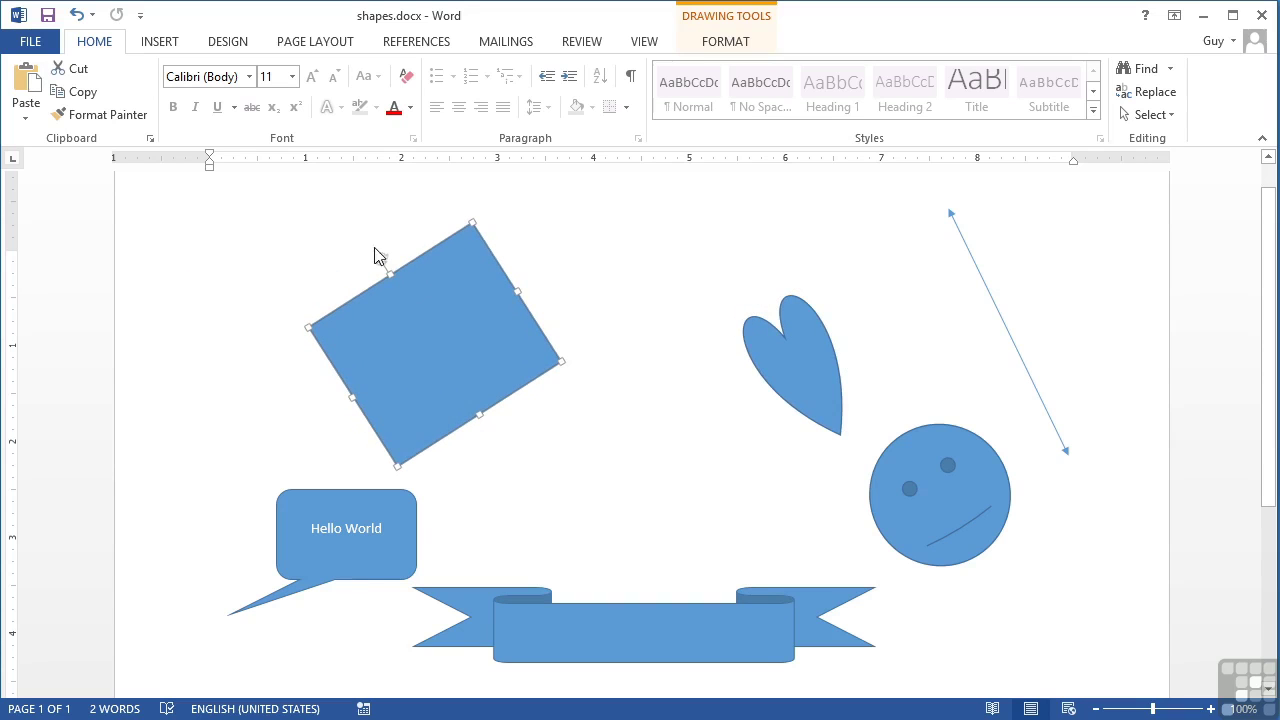
Move the lower end of the double-headed arrow up above the heart, making a short arrow left of its upper end.
{"action": "left_click", "coordinate": [1012, 351]}
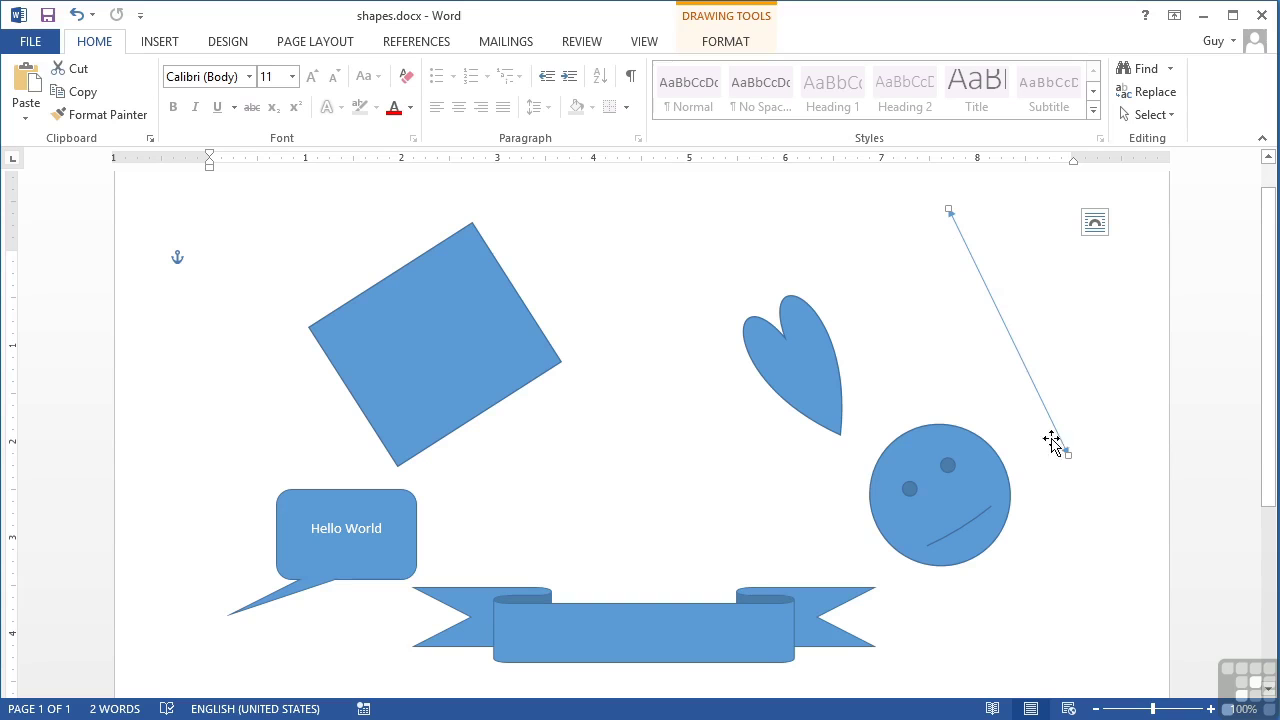
{"action": "left_click_drag", "start_coordinate": [1066, 453], "coordinate": [865, 238]}
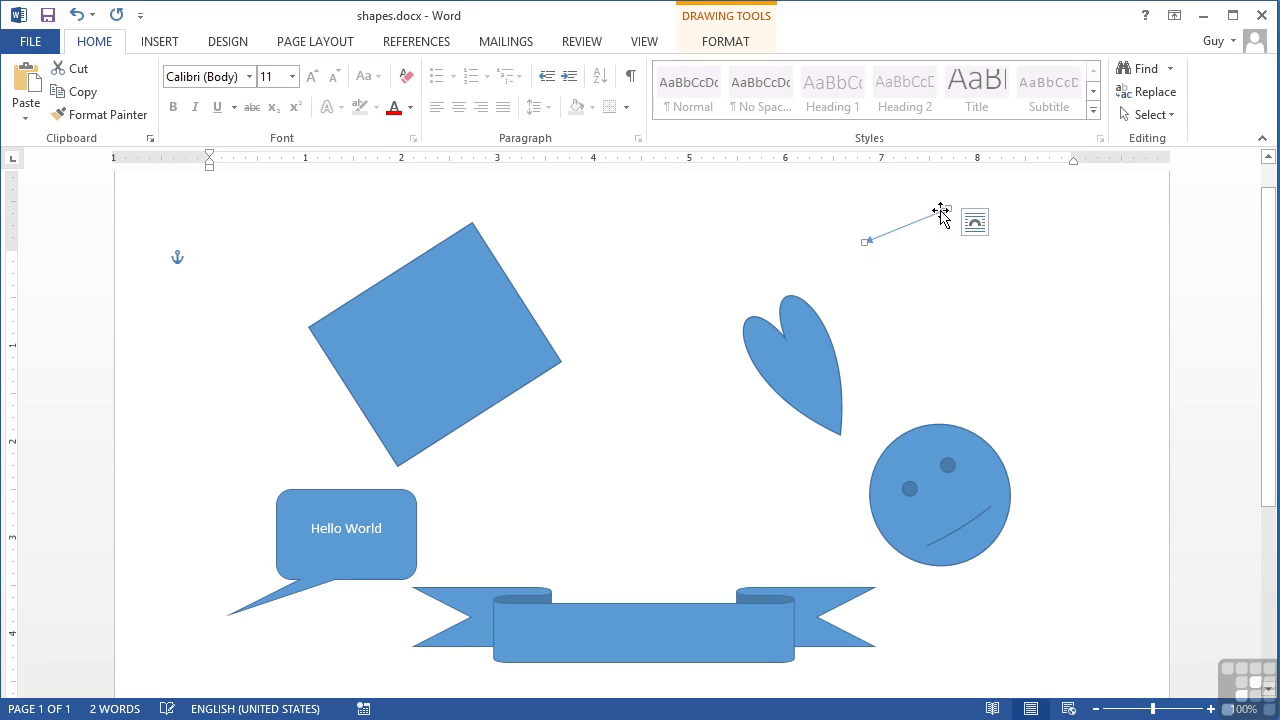
Lower the double-headed arrow's right end by about 1.1 inches and rotate the Hello World callout about 20 degrees counterclockwise.
{"action": "left_click_drag", "start_coordinate": [948, 207], "coordinate": [941, 312]}
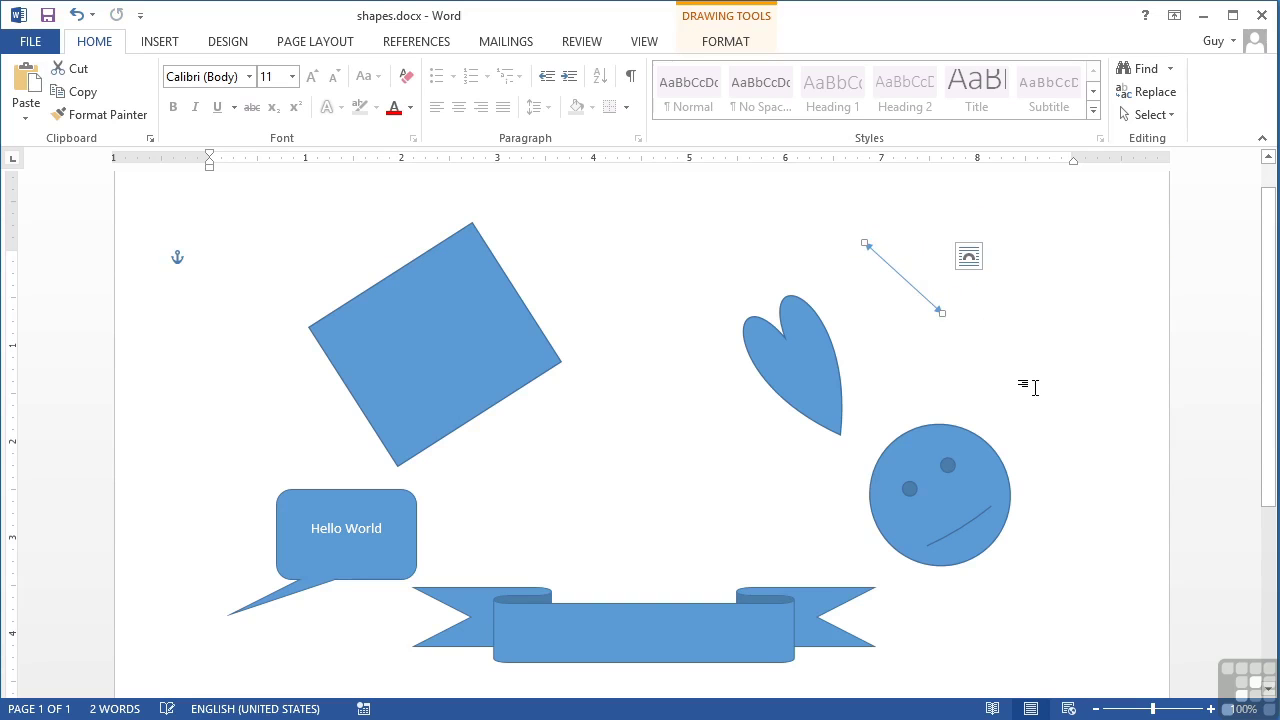
{"action": "left_click", "coordinate": [403, 505]}
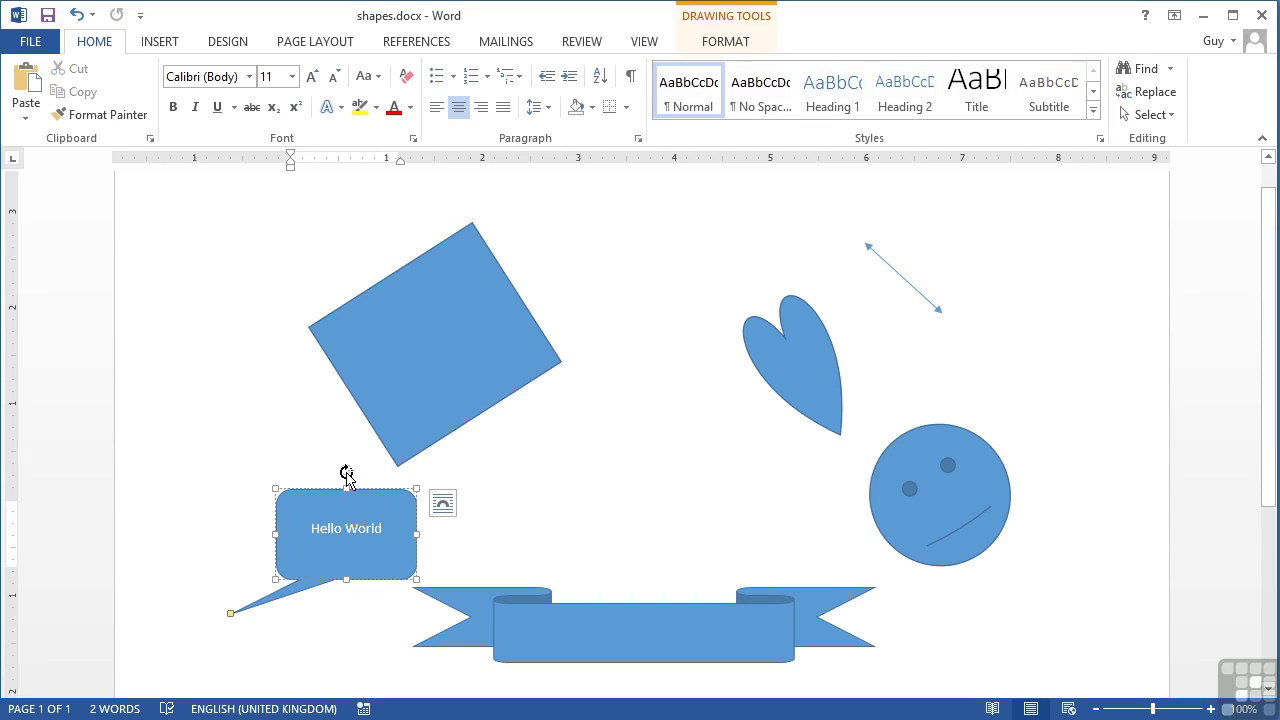
{"action": "left_click_drag", "start_coordinate": [346, 471], "coordinate": [320, 466]}
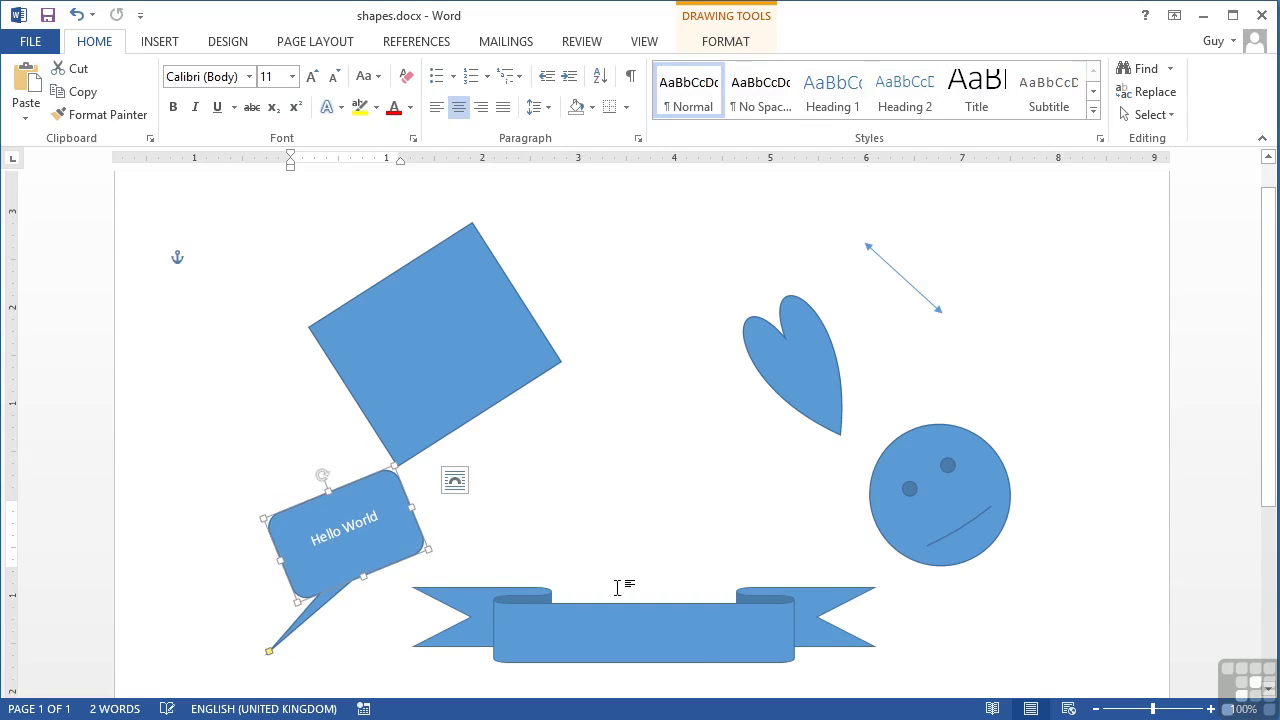
Rotate the ribbon banner about 35 degrees clockwise and move it between the Hello World callout and the smiley face.
{"action": "left_click", "coordinate": [691, 645]}
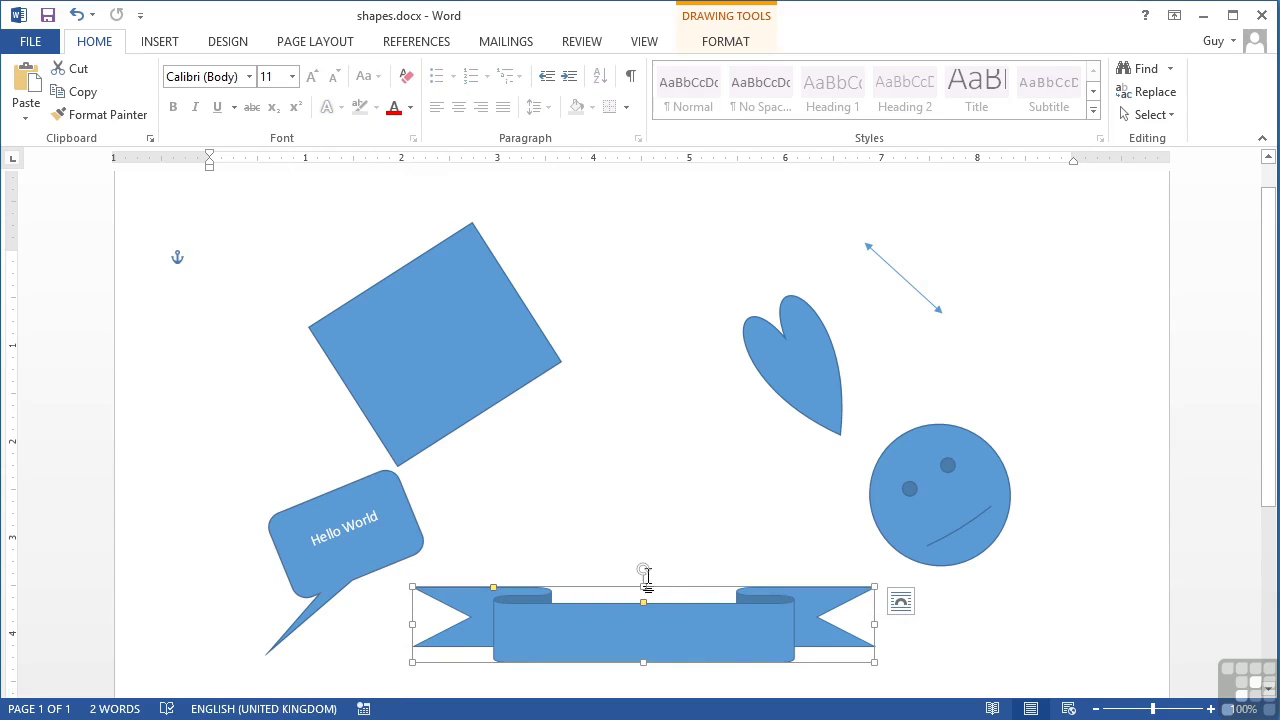
{"action": "left_click_drag", "start_coordinate": [643, 570], "coordinate": [680, 577]}
{"action": "scroll", "coordinate": [698, 530], "scroll_direction": "down", "scroll_amount": 5}
{"action": "left_click_drag", "start_coordinate": [696, 421], "coordinate": [828, 386]}
{"action": "left_click", "coordinate": [708, 467]}
{"action": "scroll", "coordinate": [686, 506], "scroll_direction": "up", "scroll_amount": 5}
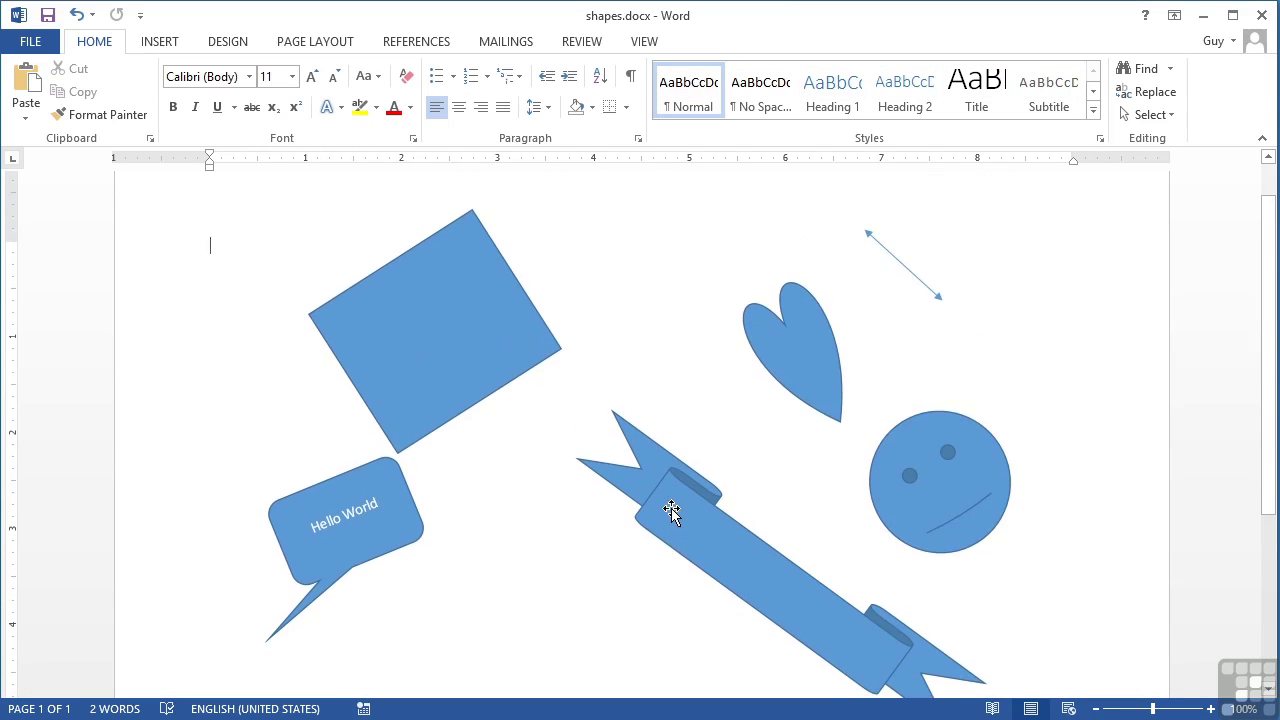
{"action": "left_click_drag", "start_coordinate": [751, 561], "coordinate": [653, 550]}
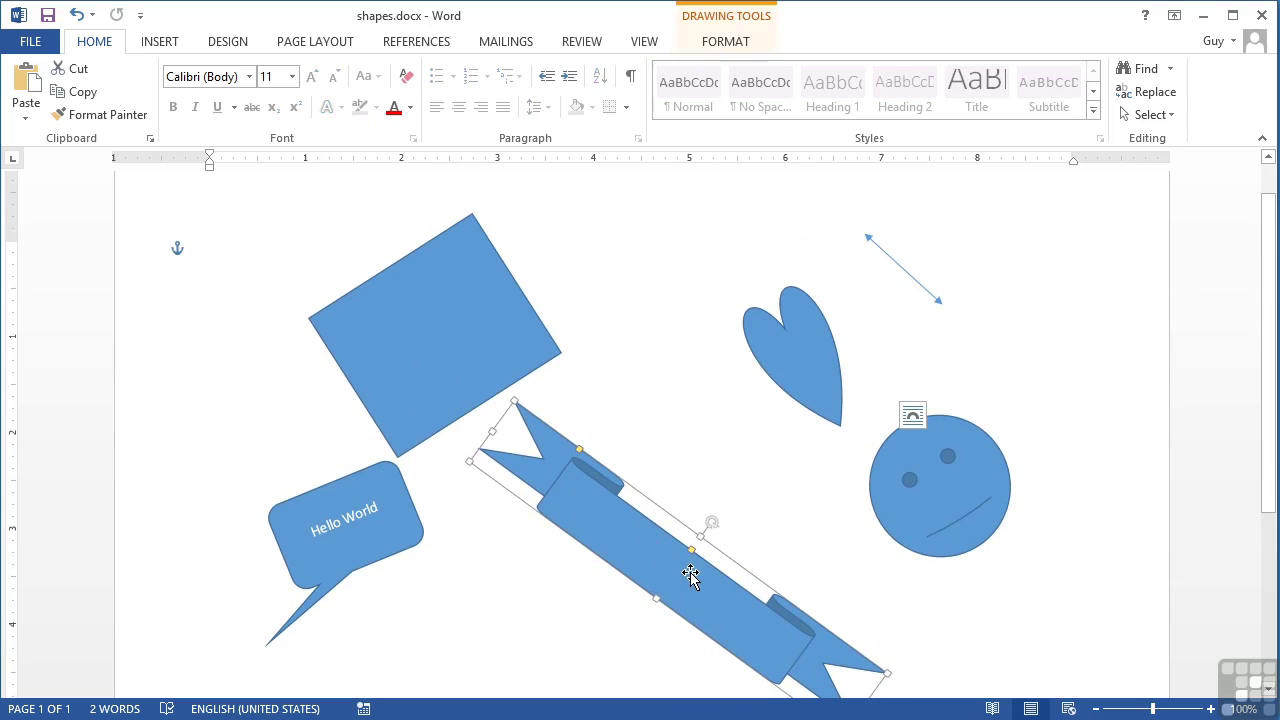
Rotate the ribbon banner and the large rectangle back to level, with no tilt.
{"action": "left_click_drag", "start_coordinate": [711, 522], "coordinate": [692, 471]}
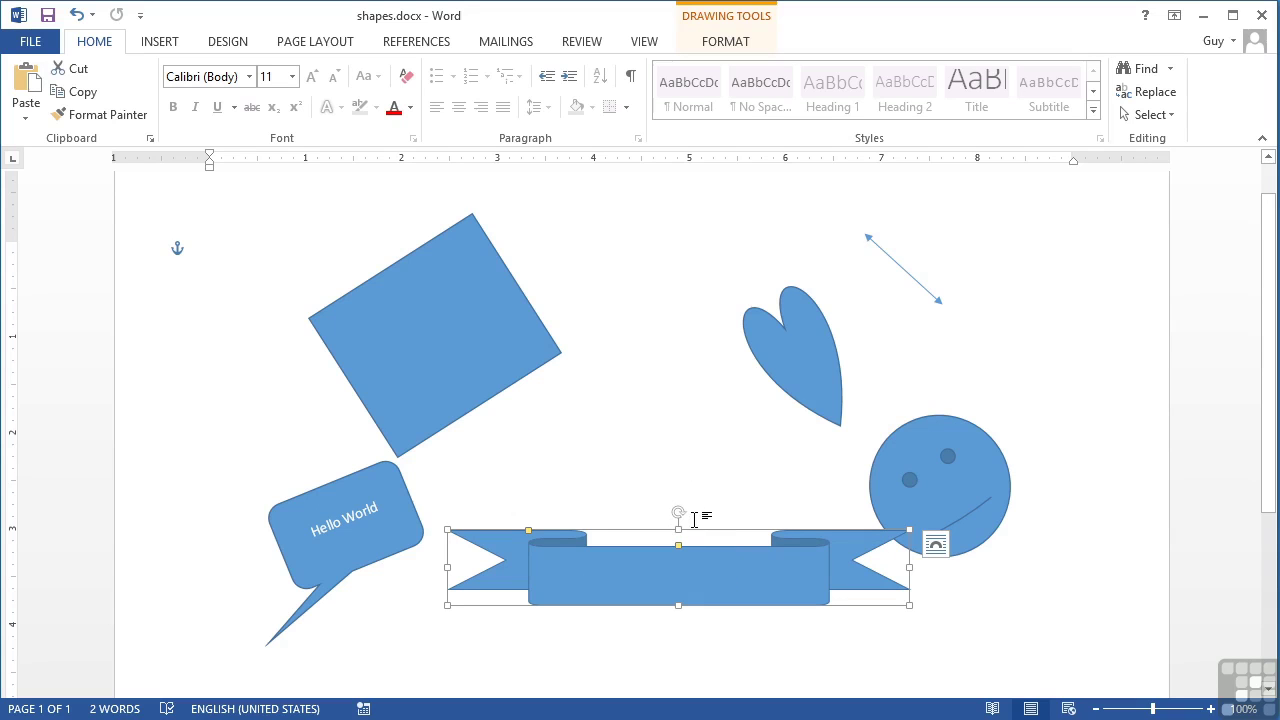
{"action": "left_click", "coordinate": [466, 334]}
{"action": "left_click_drag", "start_coordinate": [381, 251], "coordinate": [446, 251]}
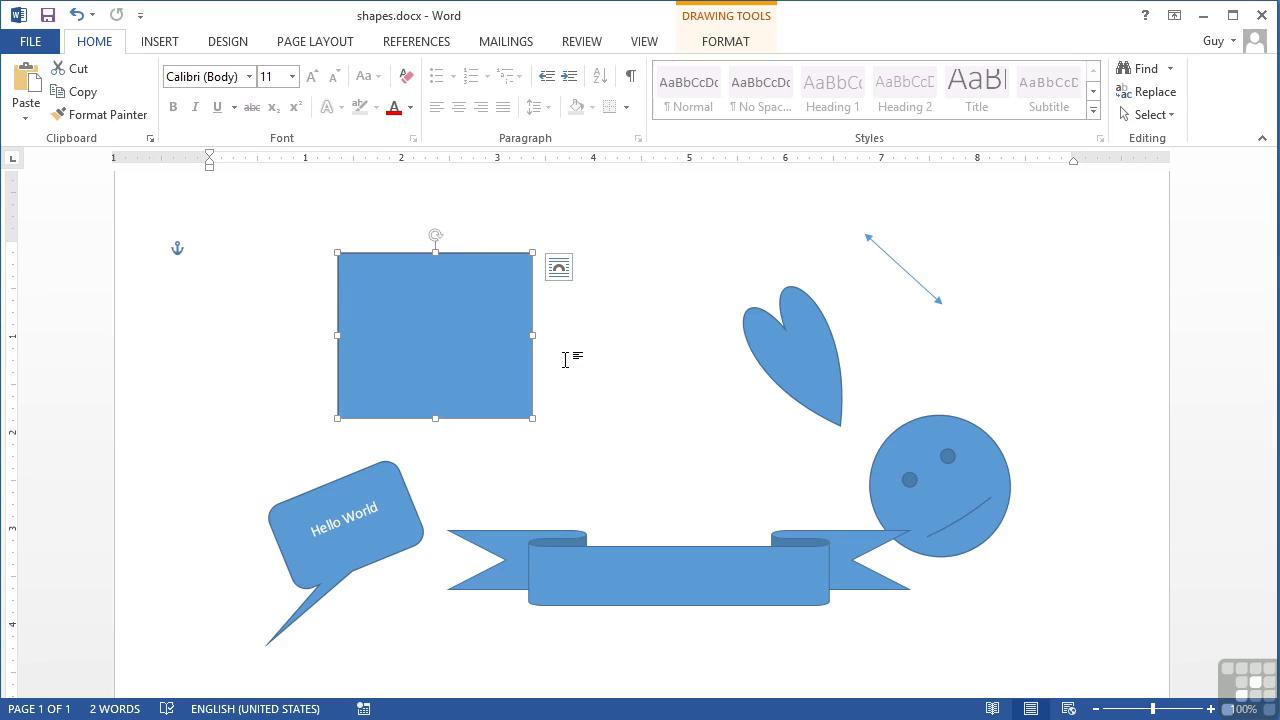
Select the tilted heart.
{"action": "left_click", "coordinate": [813, 379]}
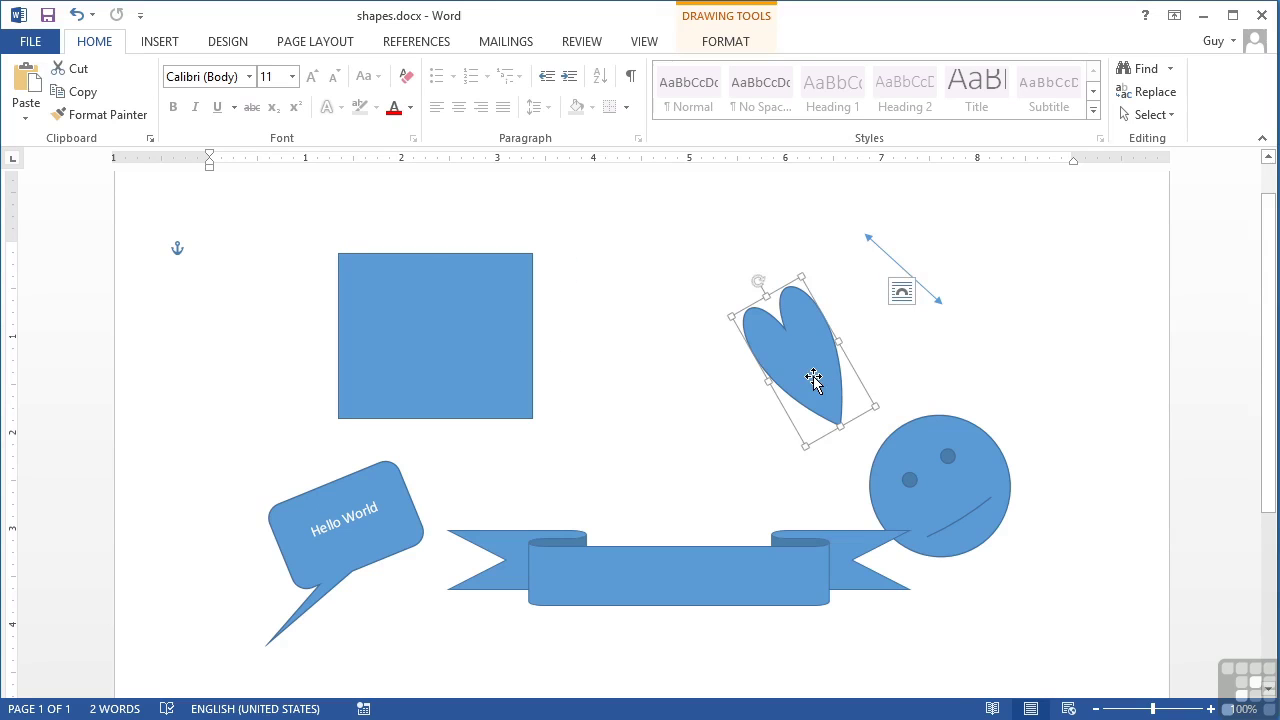